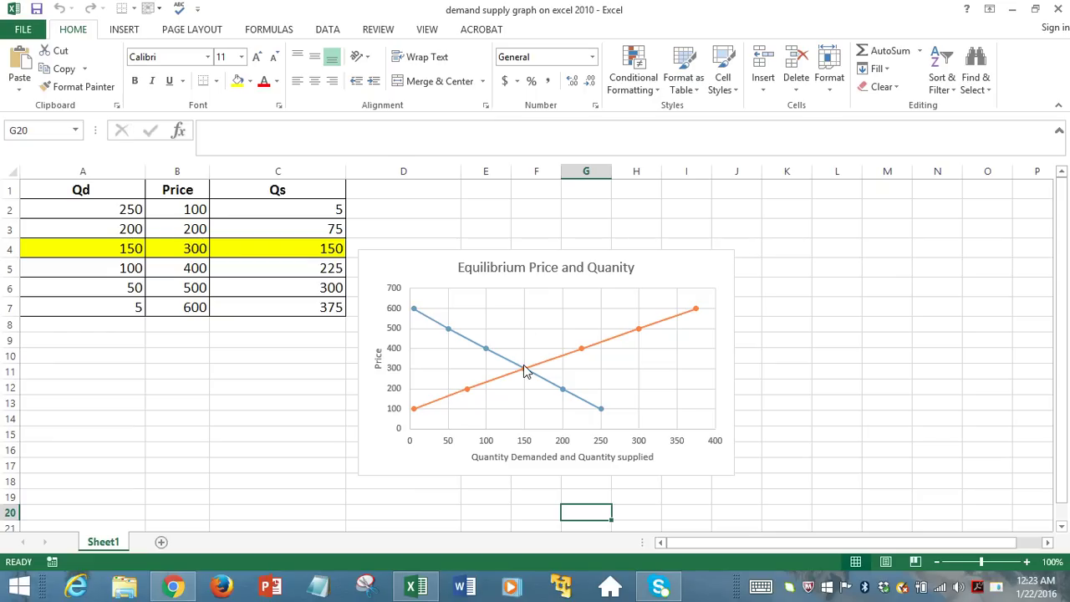
# Delete the existing equilibrium chart, leaving only the Qd, Price and Qs table.
pyautogui.moveTo(525, 374)
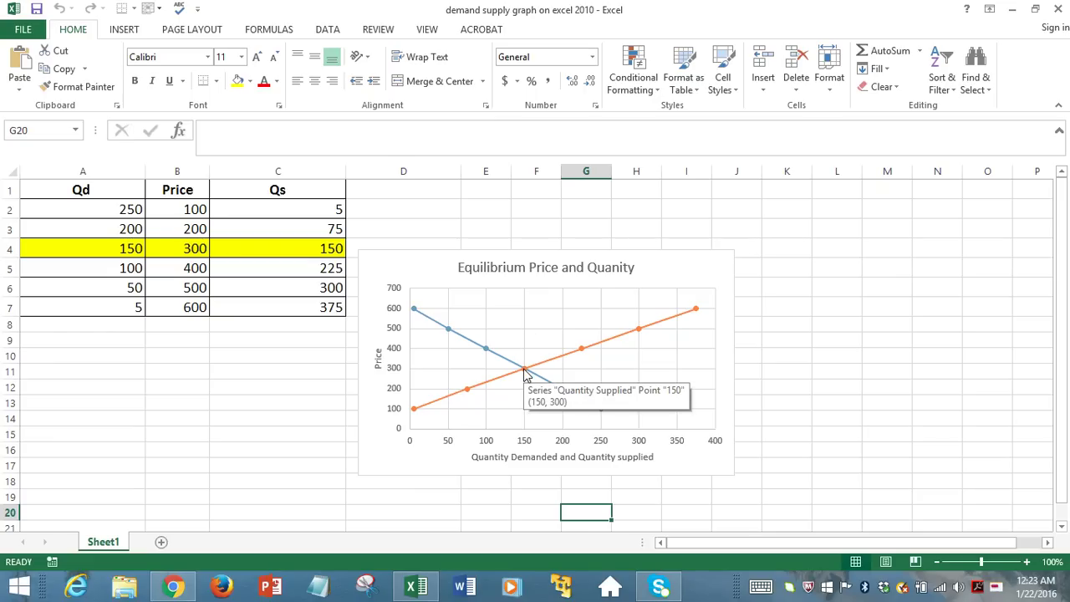
pyautogui.click(433, 261)
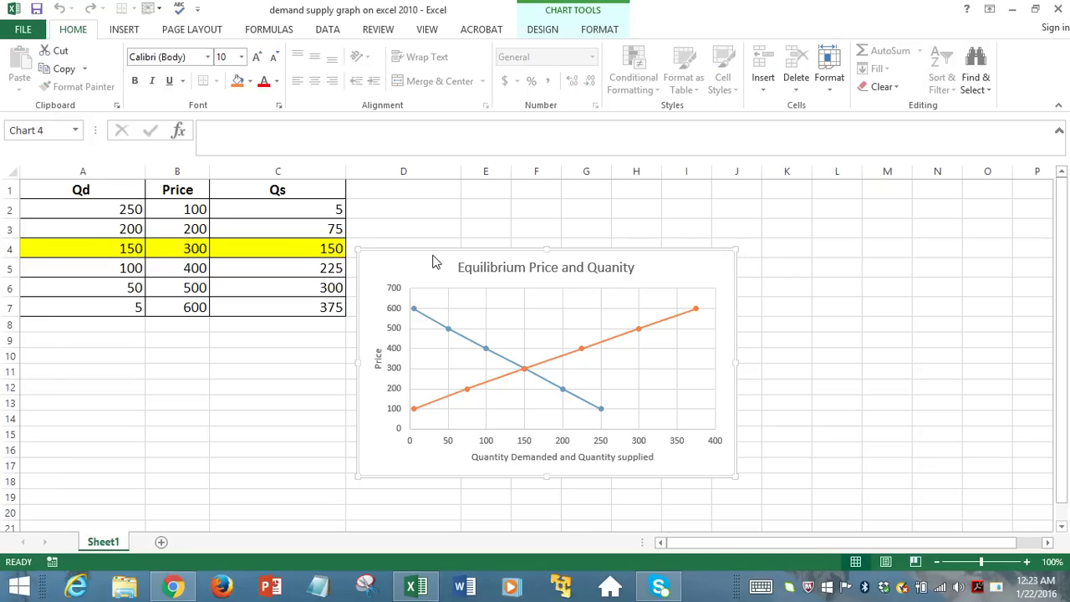
pyautogui.press('Delete')
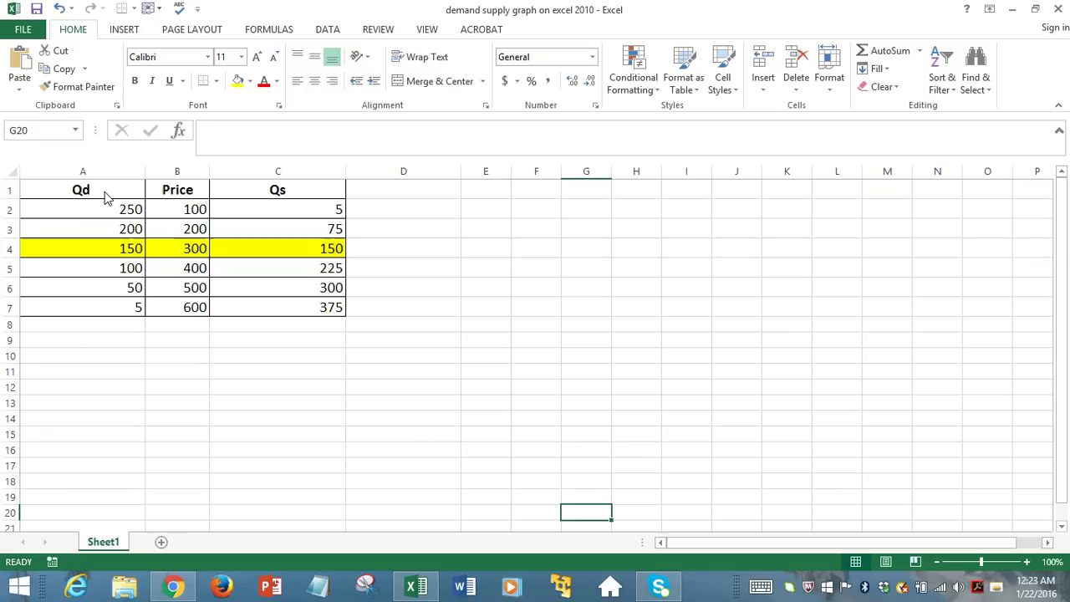
pyautogui.moveTo(105, 198); pyautogui.dragTo(107, 310)
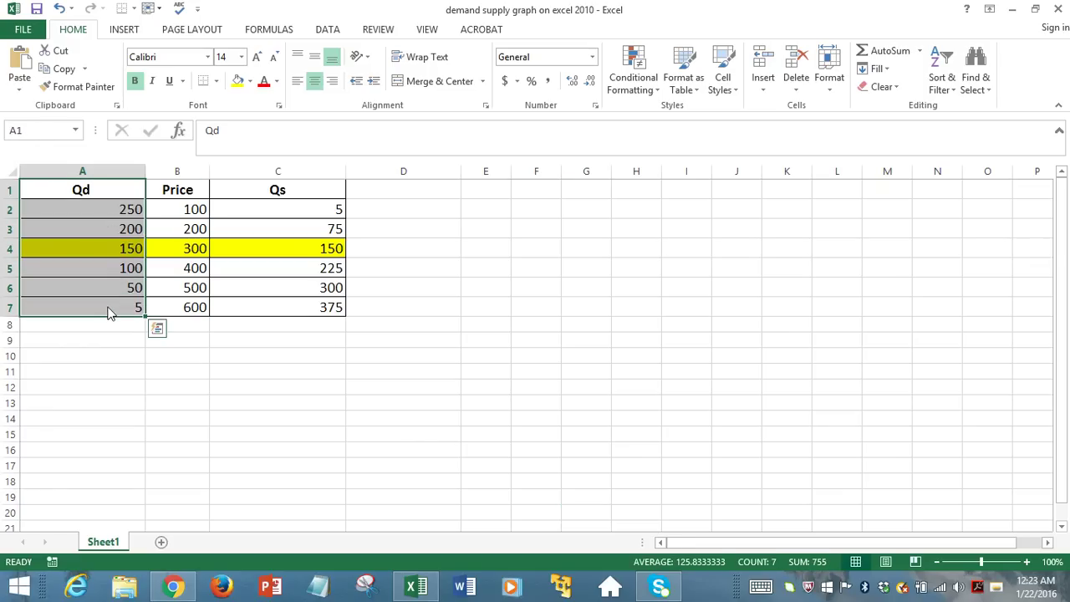
pyautogui.click(184, 191)
pyautogui.moveTo(183, 191); pyautogui.dragTo(184, 318)
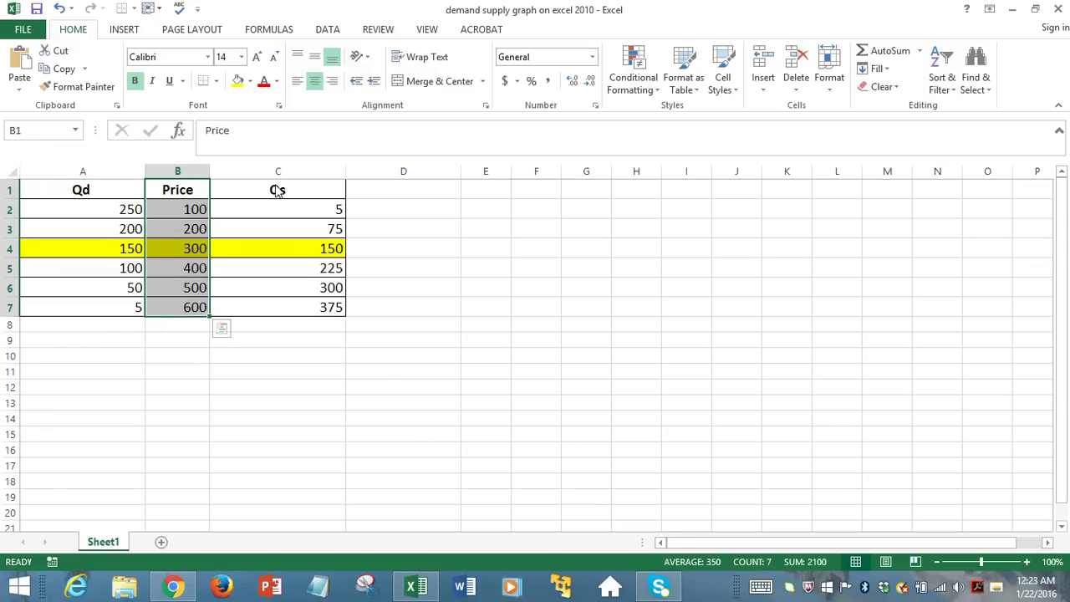
pyautogui.moveTo(280, 191); pyautogui.dragTo(284, 306)
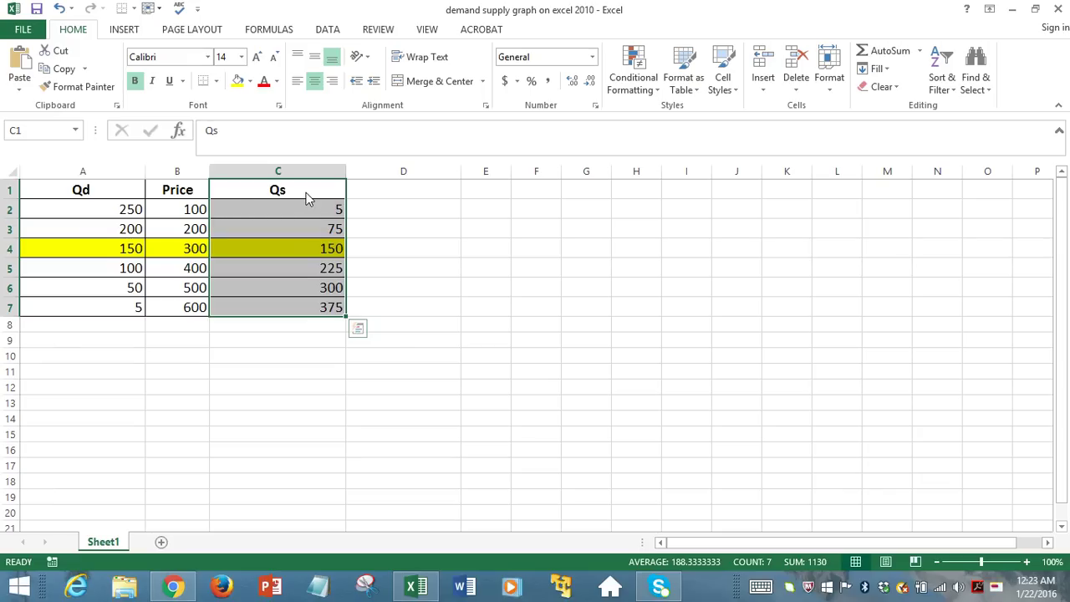
pyautogui.moveTo(194, 192); pyautogui.dragTo(189, 311)
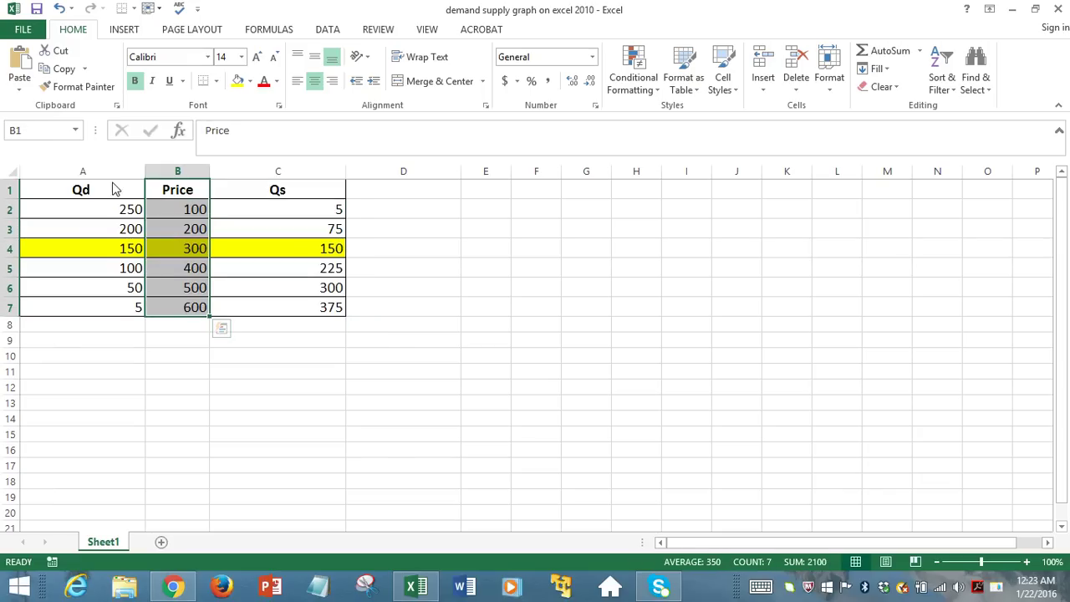
pyautogui.moveTo(111, 192); pyautogui.dragTo(117, 306)
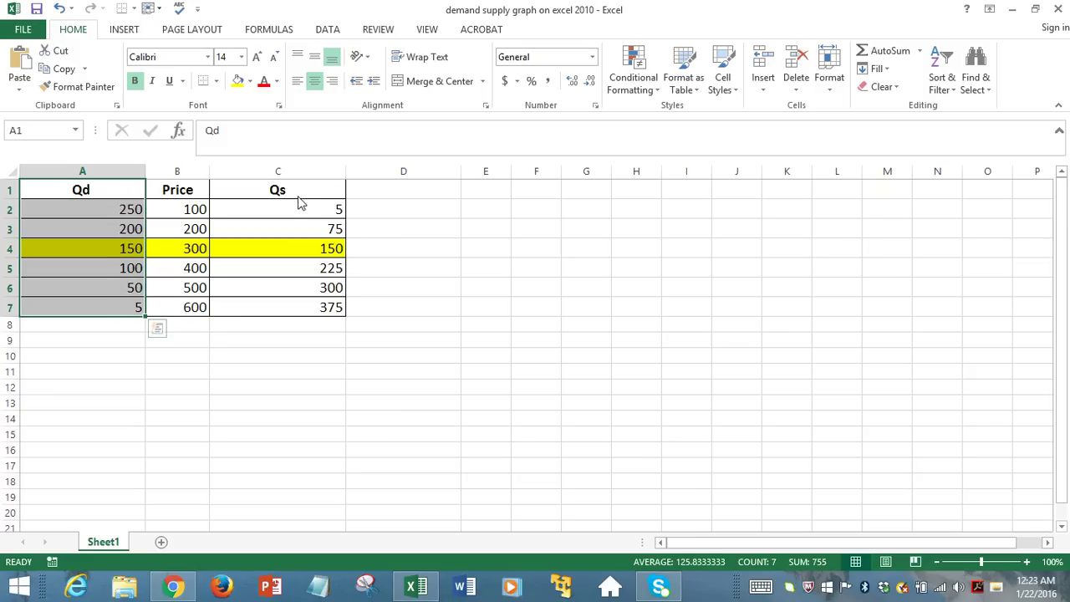
pyautogui.moveTo(300, 195); pyautogui.dragTo(299, 306)
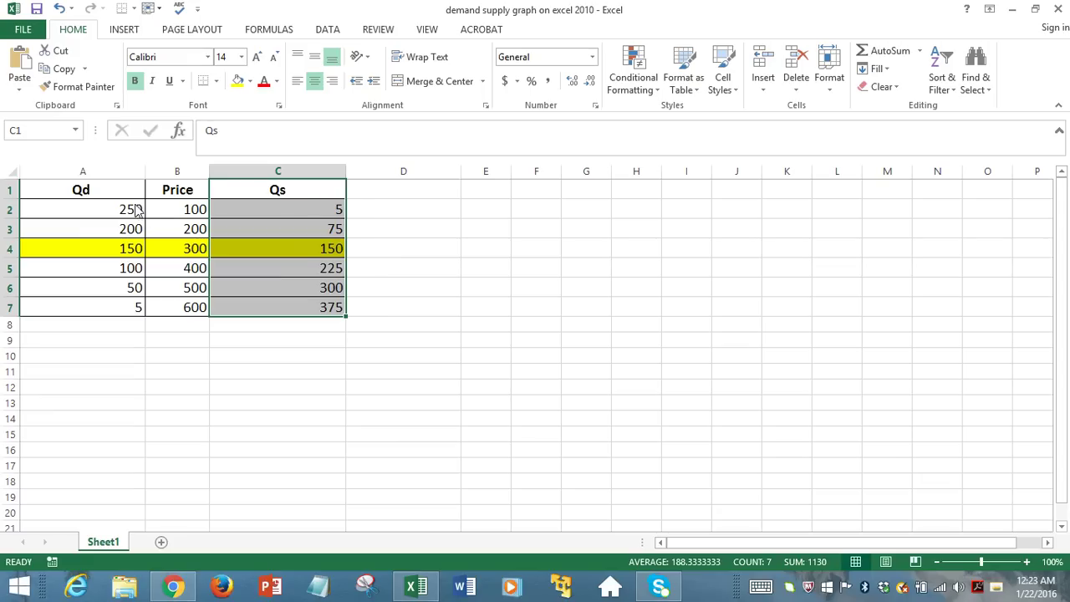
pyautogui.moveTo(136, 197); pyautogui.dragTo(123, 300)
pyautogui.moveTo(301, 191); pyautogui.dragTo(297, 302)
pyautogui.moveTo(180, 191); pyautogui.dragTo(185, 309)
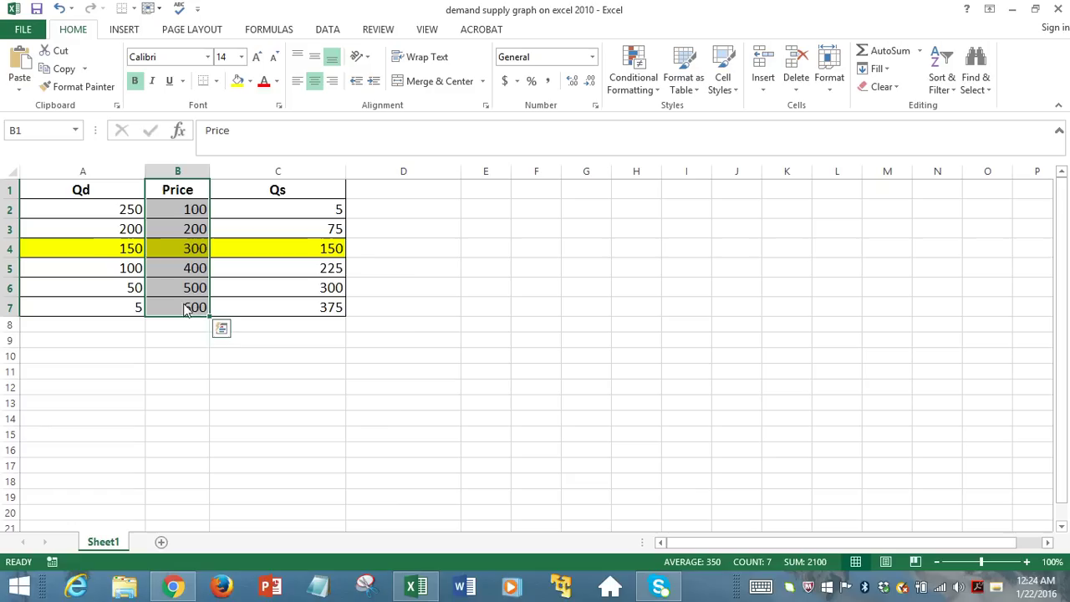
pyautogui.click(406, 266)
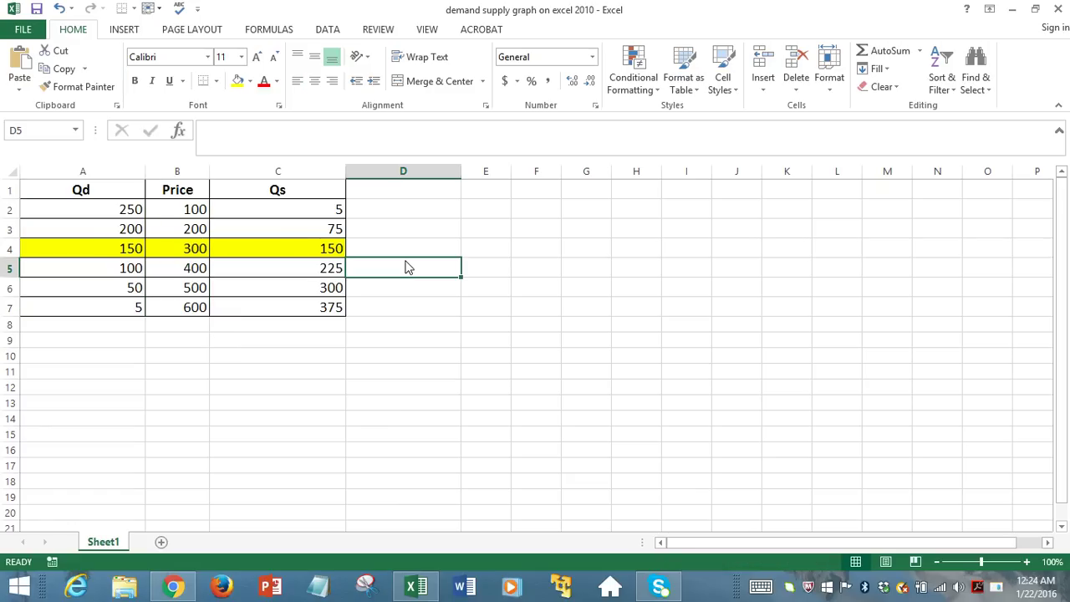
# Chart the Qd and Price columns (A1:B7) as a Scatter with Straight Lines and Markers.
pyautogui.click(102, 197)
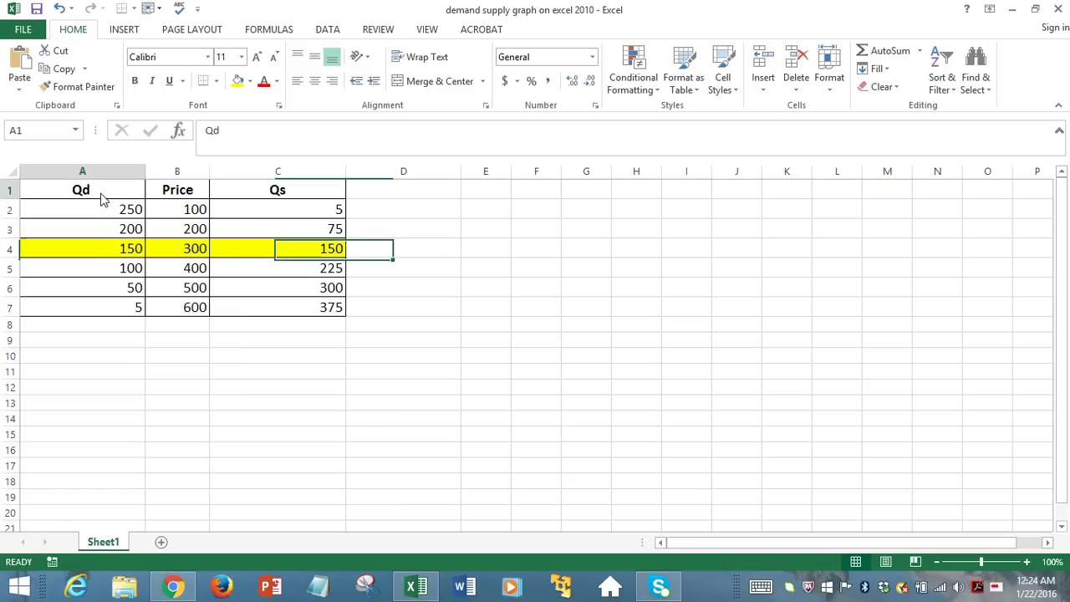
pyautogui.moveTo(102, 197); pyautogui.dragTo(162, 313)
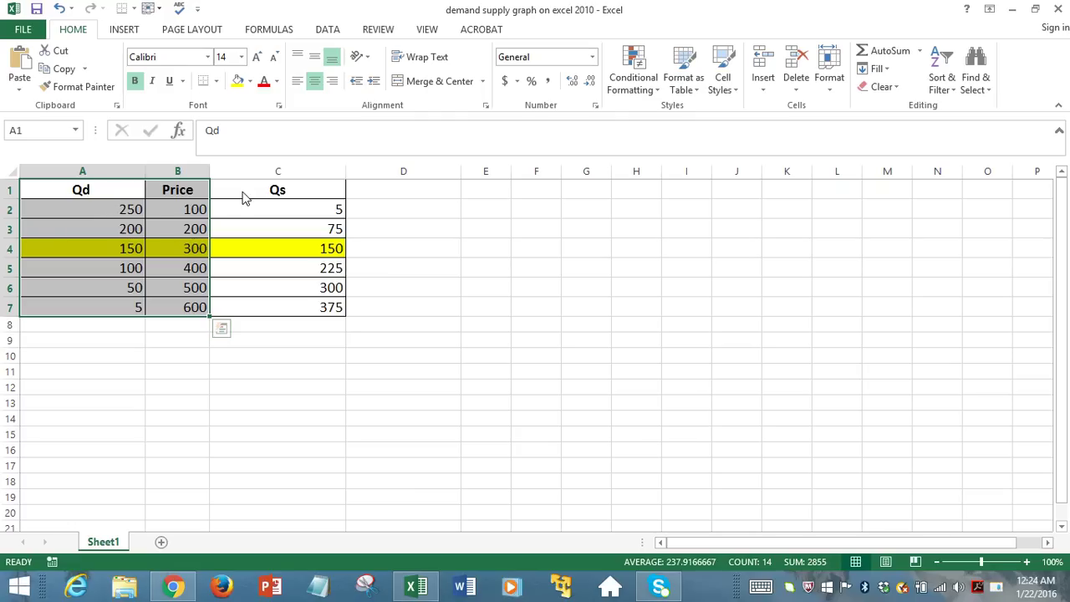
pyautogui.click(125, 30)
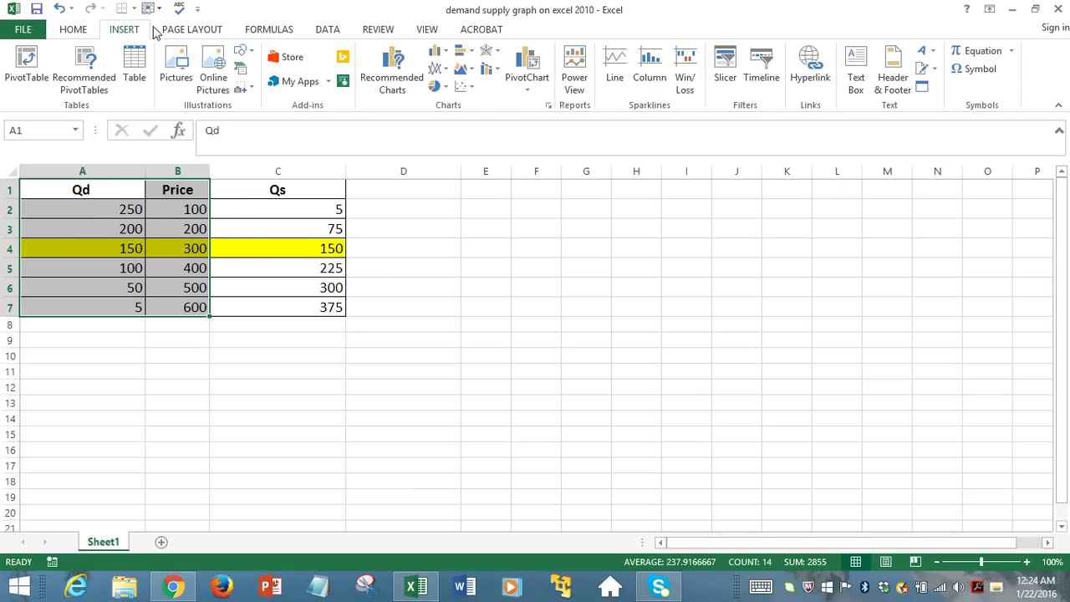
pyautogui.click(471, 87)
pyautogui.click(478, 186)
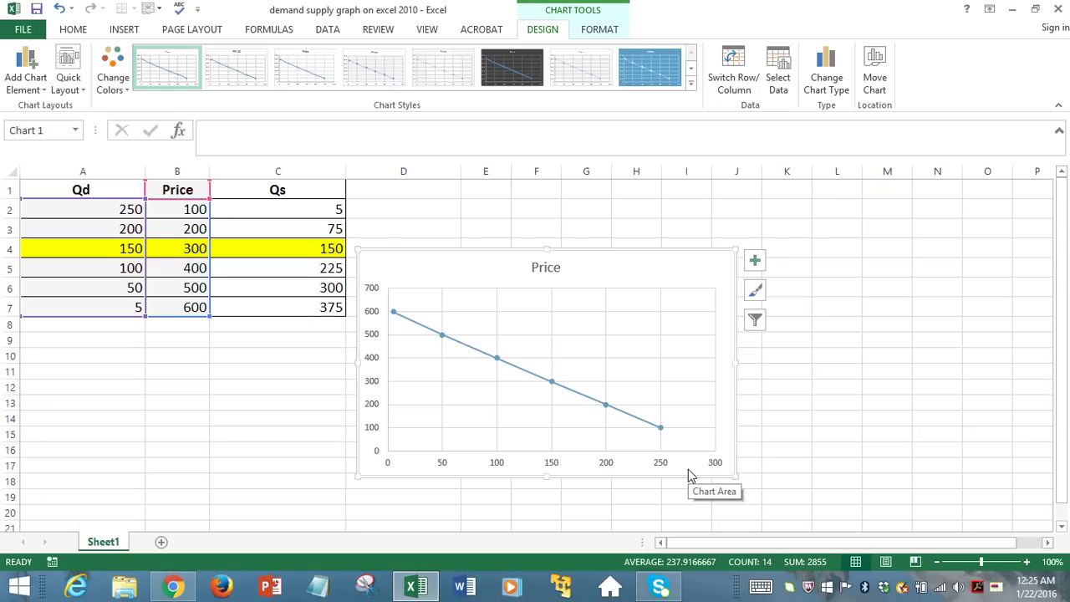
# Open the chart's Select Data Source dialog and remove the Price series.
pyautogui.click(561, 355)
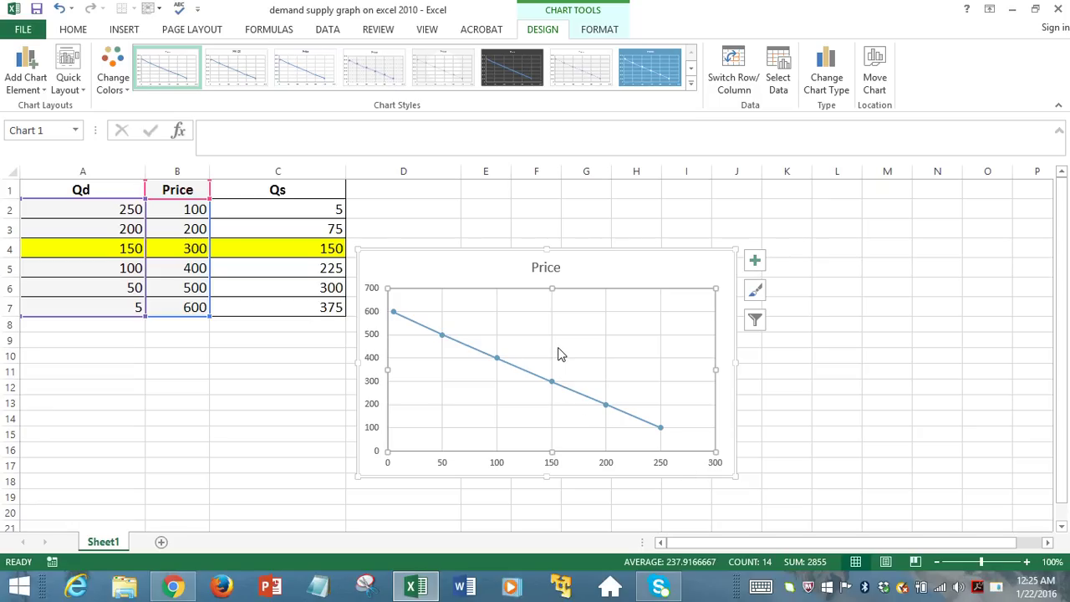
pyautogui.rightClick(560, 354)
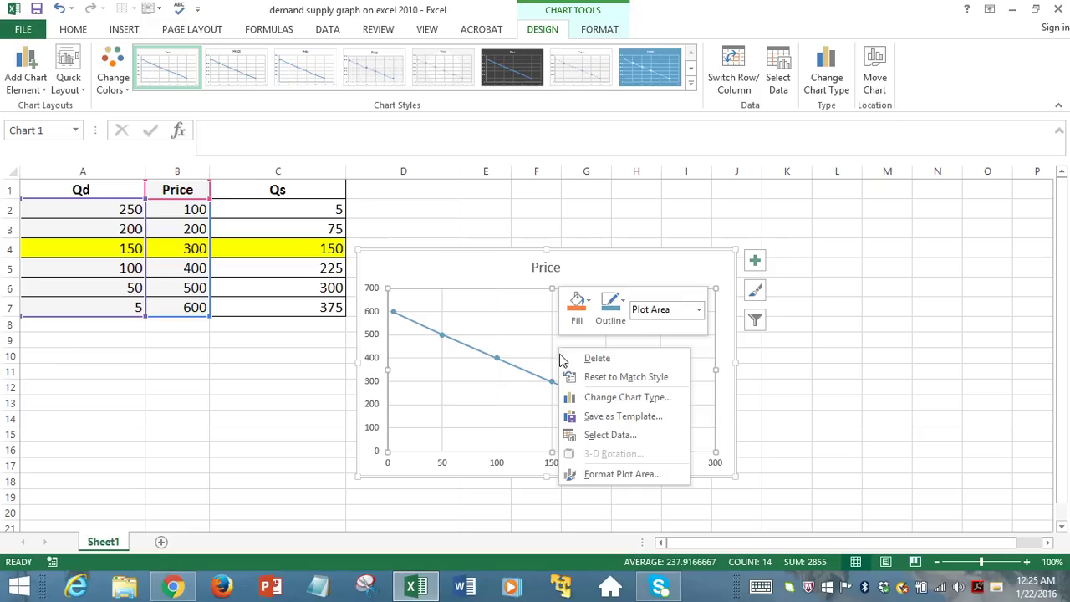
pyautogui.click(590, 434)
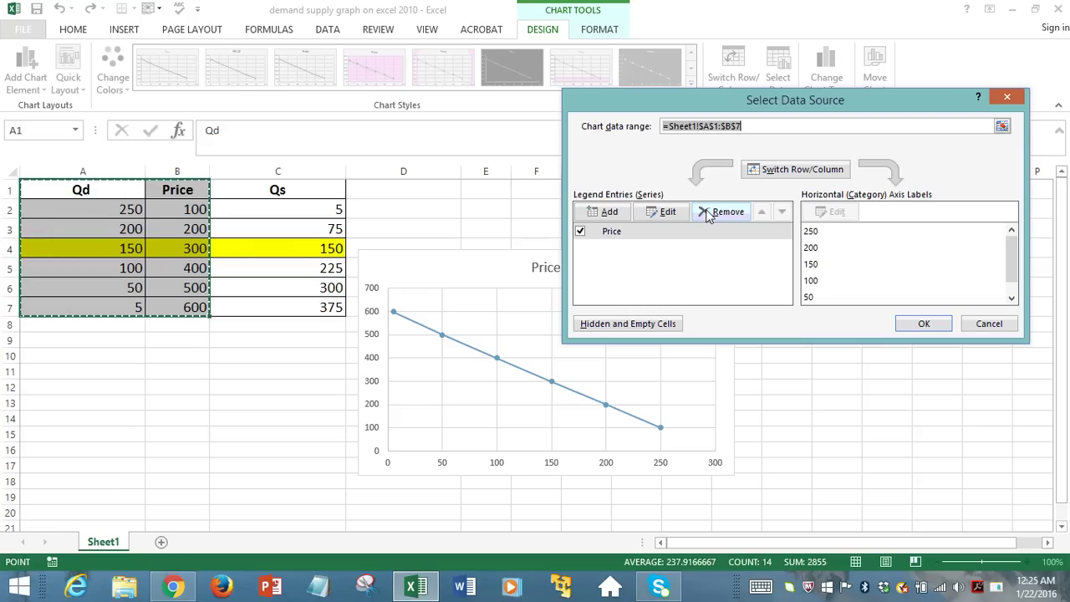
pyautogui.click(707, 214)
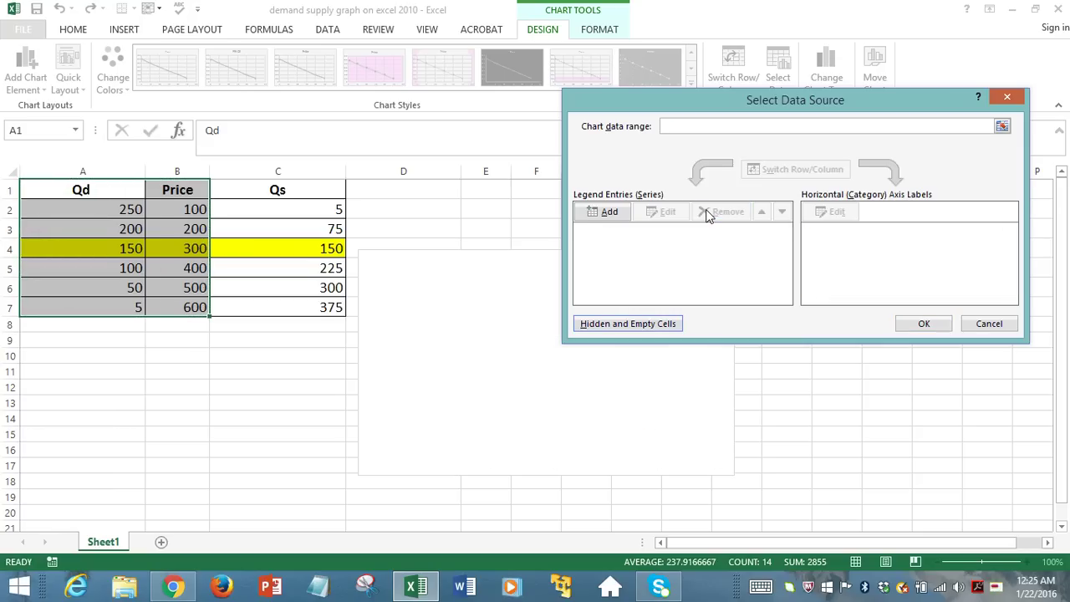
# Add a series named Qd with X values A2:A7 and Y values B2:B7.
pyautogui.click(602, 212)
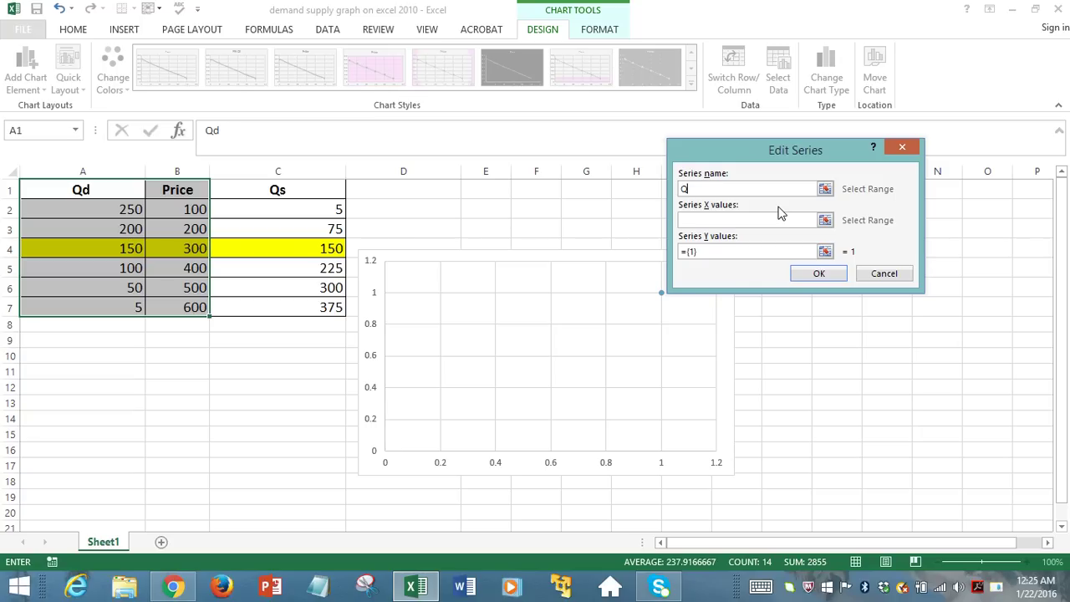
pyautogui.click(721, 221)
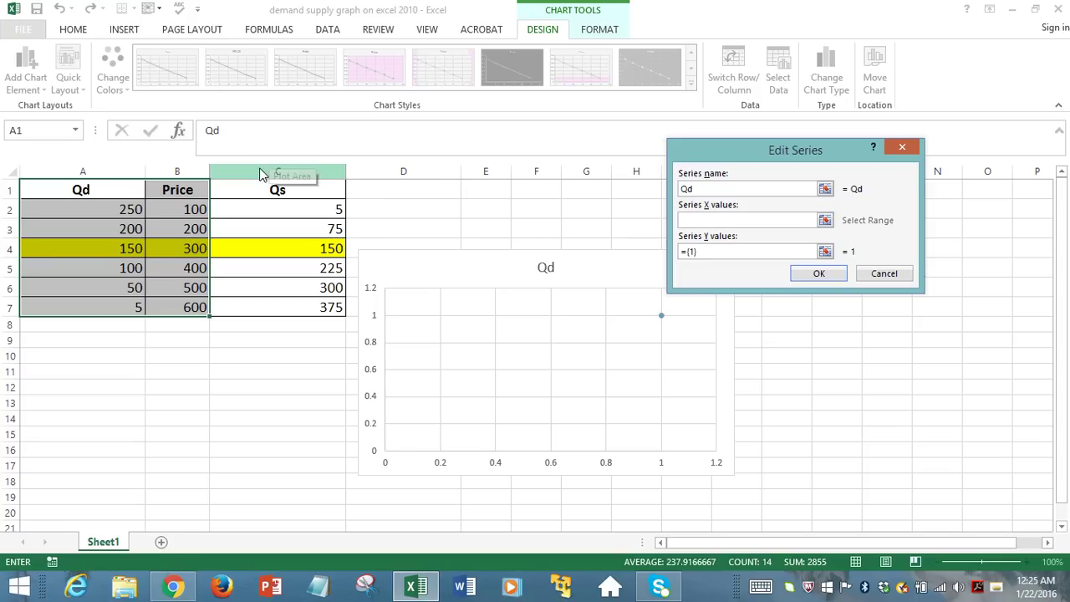
pyautogui.moveTo(121, 211); pyautogui.dragTo(122, 307)
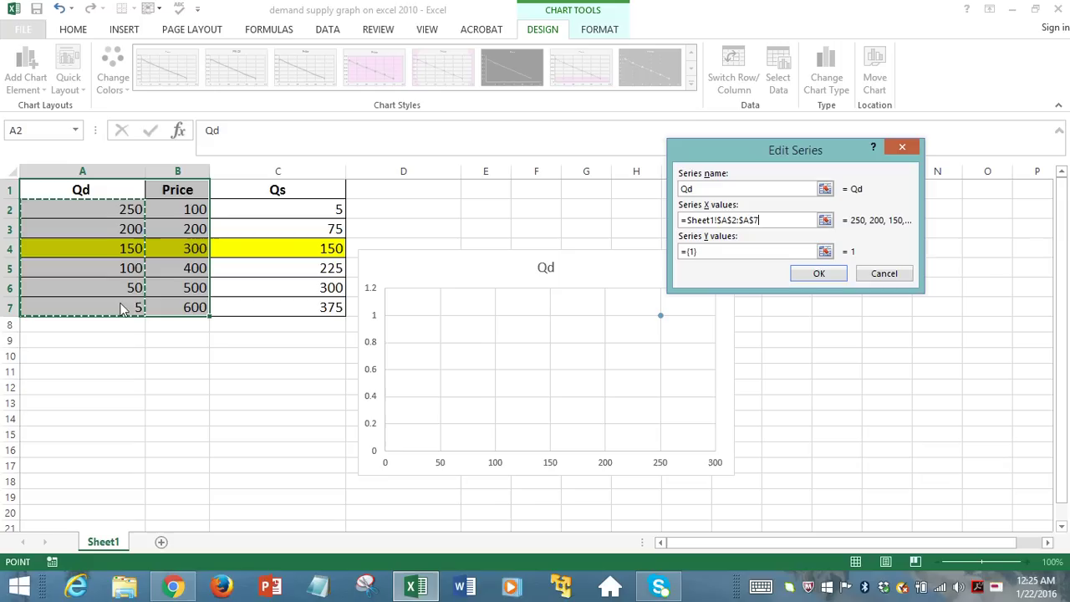
pyautogui.click(719, 253)
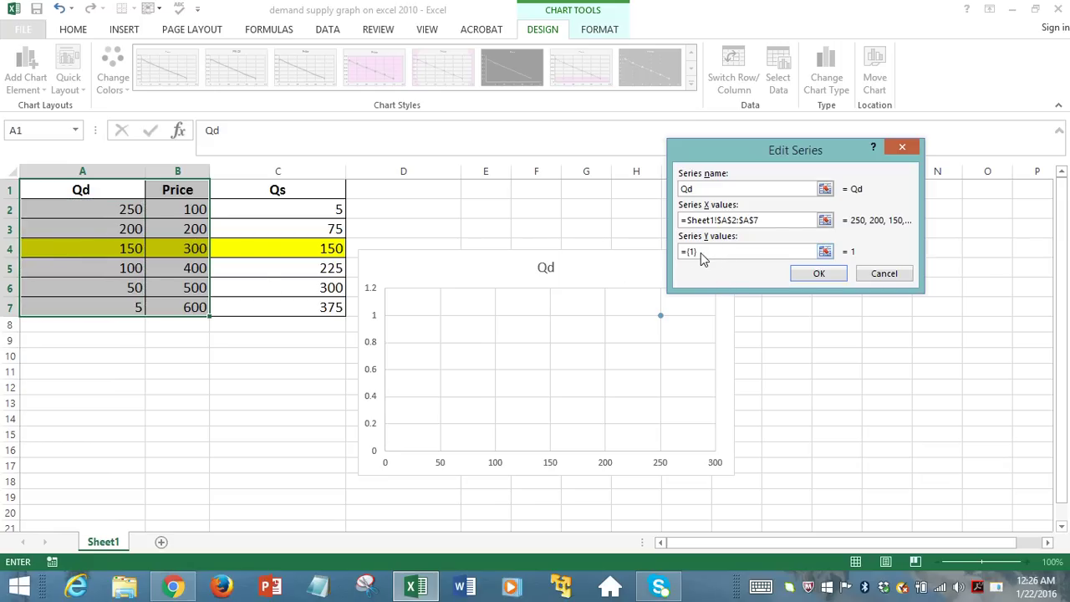
pyautogui.moveTo(700, 255); pyautogui.dragTo(681, 256)
pyautogui.click(306, 211)
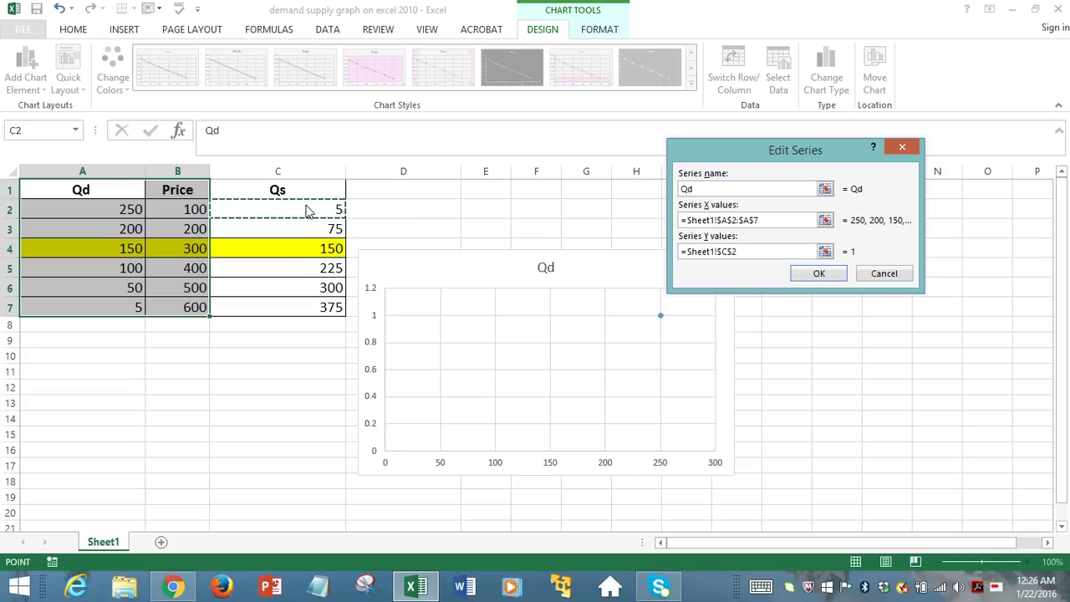
pyautogui.moveTo(192, 210); pyautogui.dragTo(193, 307)
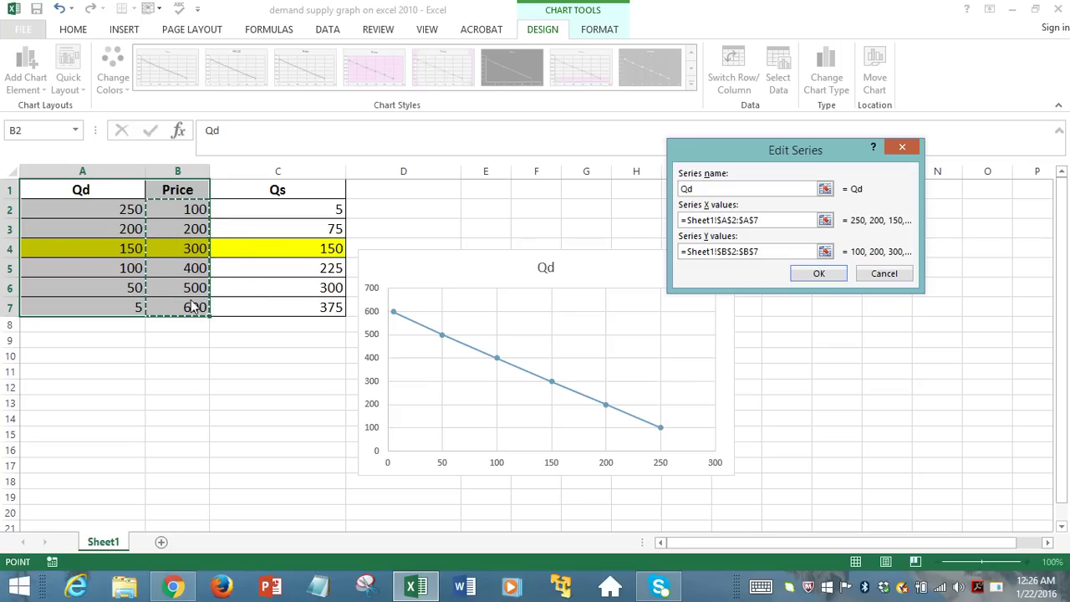
pyautogui.click(819, 275)
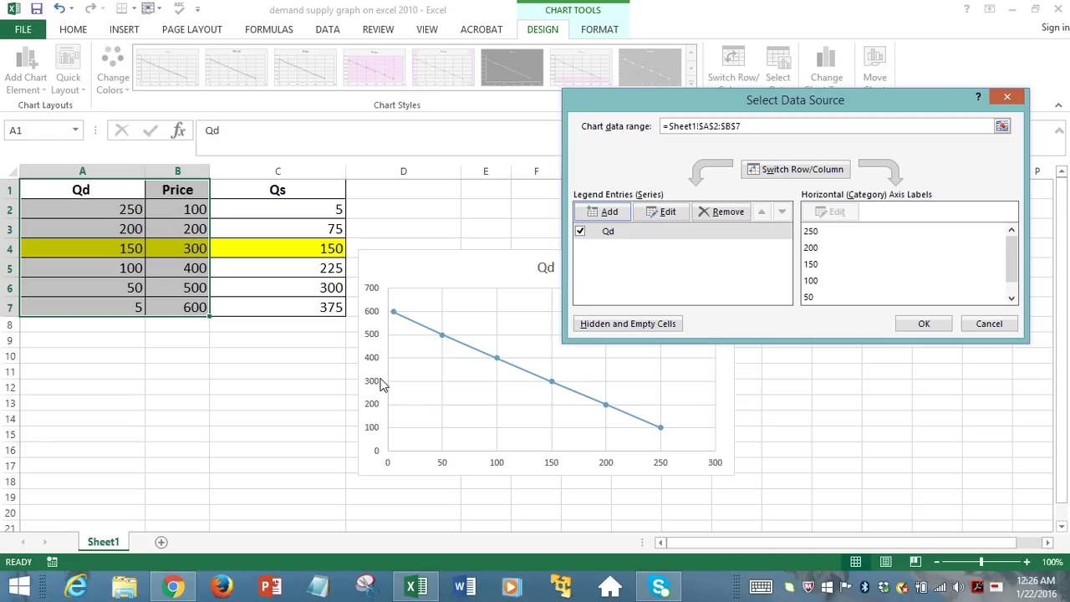
# Add the Qs series with X values C2:C7 and Price B2:B7 as Y values.
pyautogui.click(603, 212)
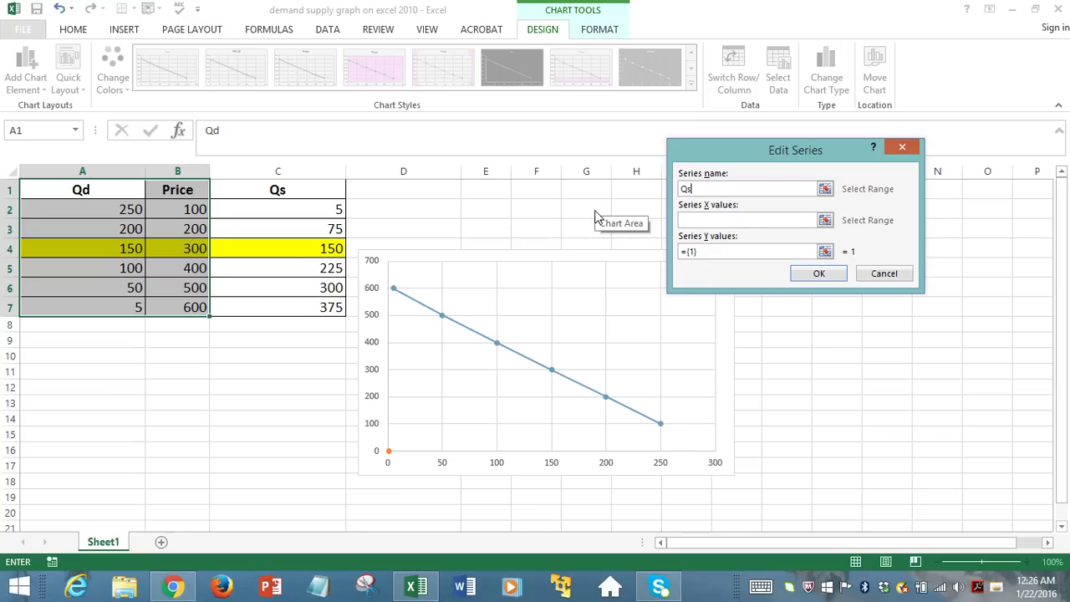
pyautogui.click(713, 223)
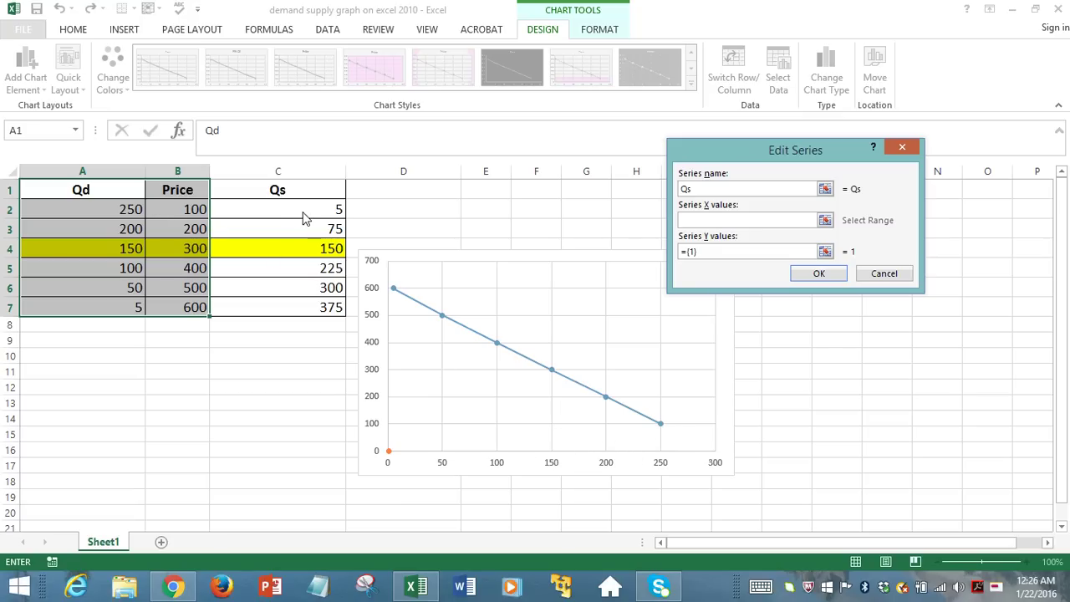
pyautogui.moveTo(305, 213); pyautogui.dragTo(306, 312)
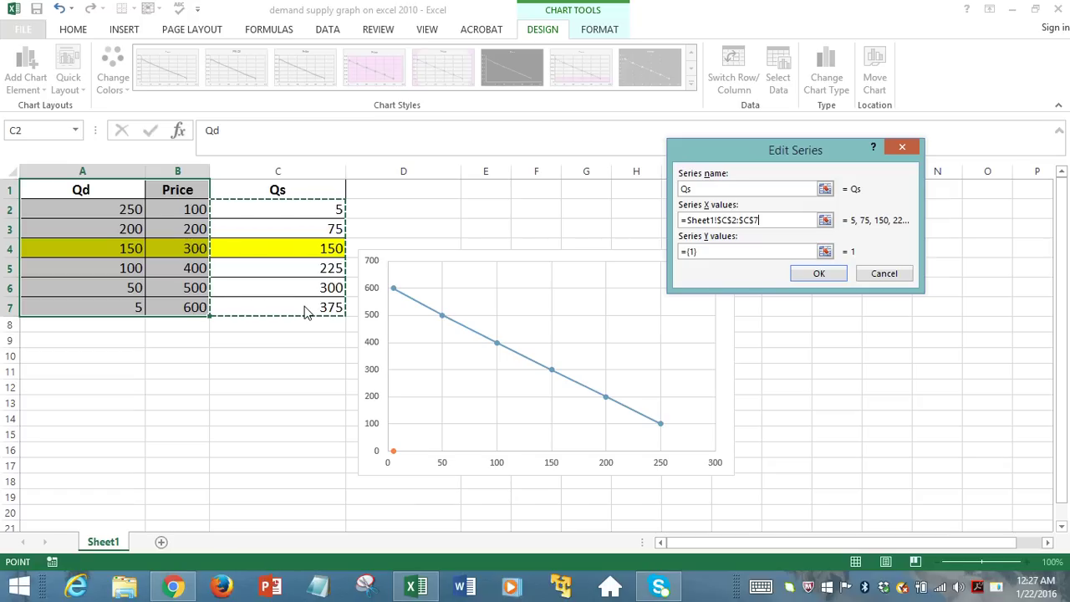
pyautogui.click(708, 252)
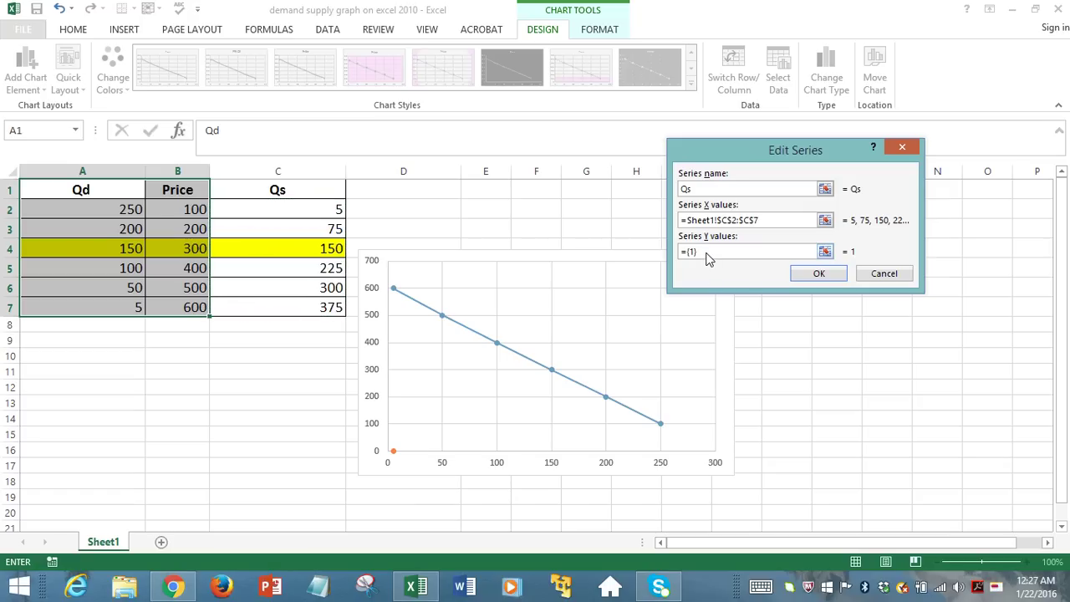
pyautogui.press('BackSpace')
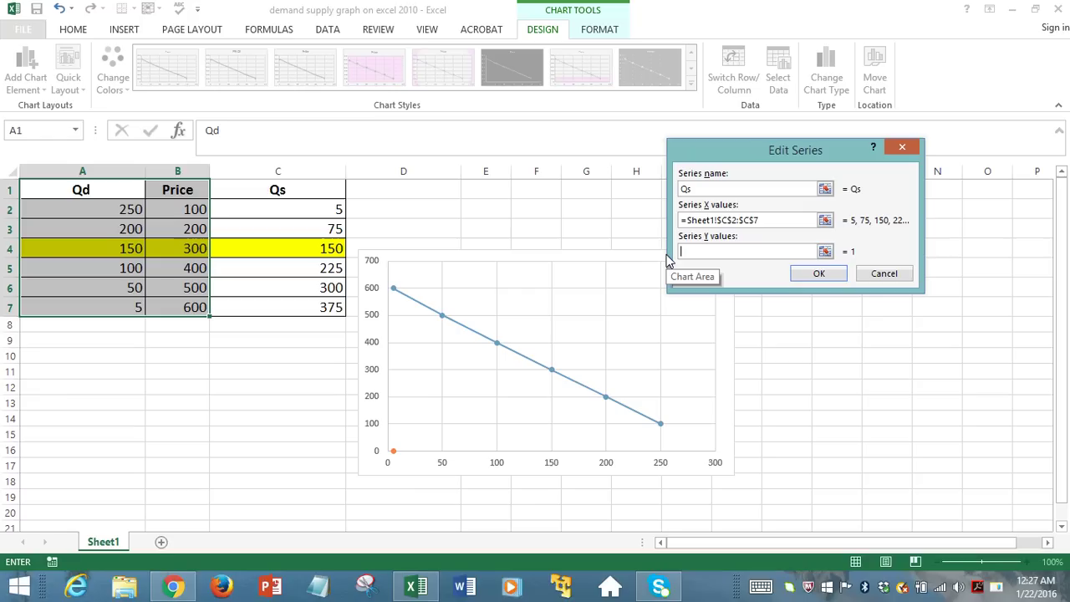
pyautogui.click(190, 209)
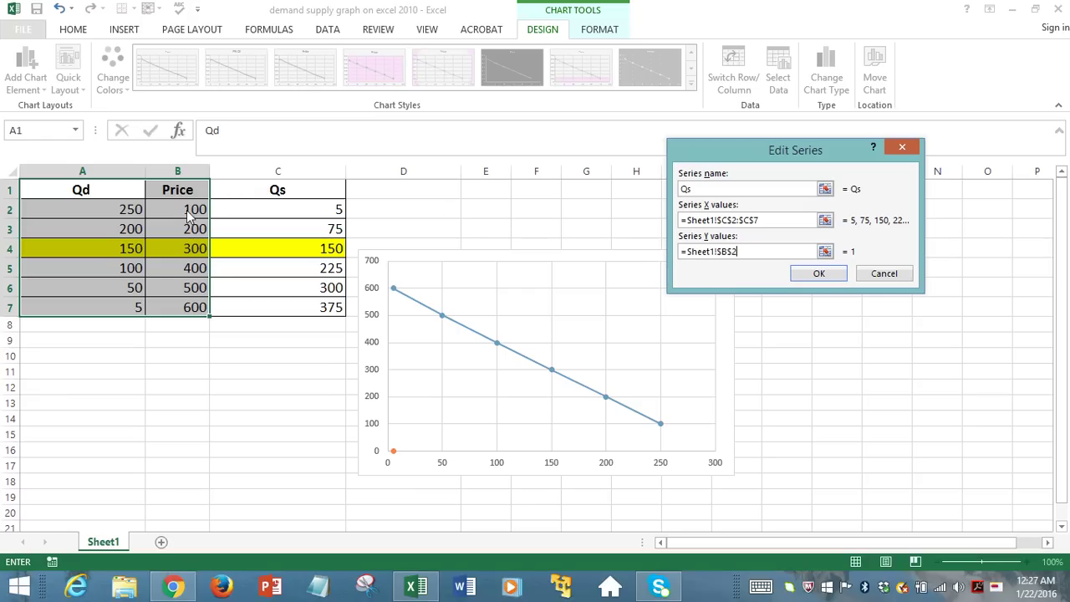
pyautogui.moveTo(191, 216); pyautogui.dragTo(192, 306)
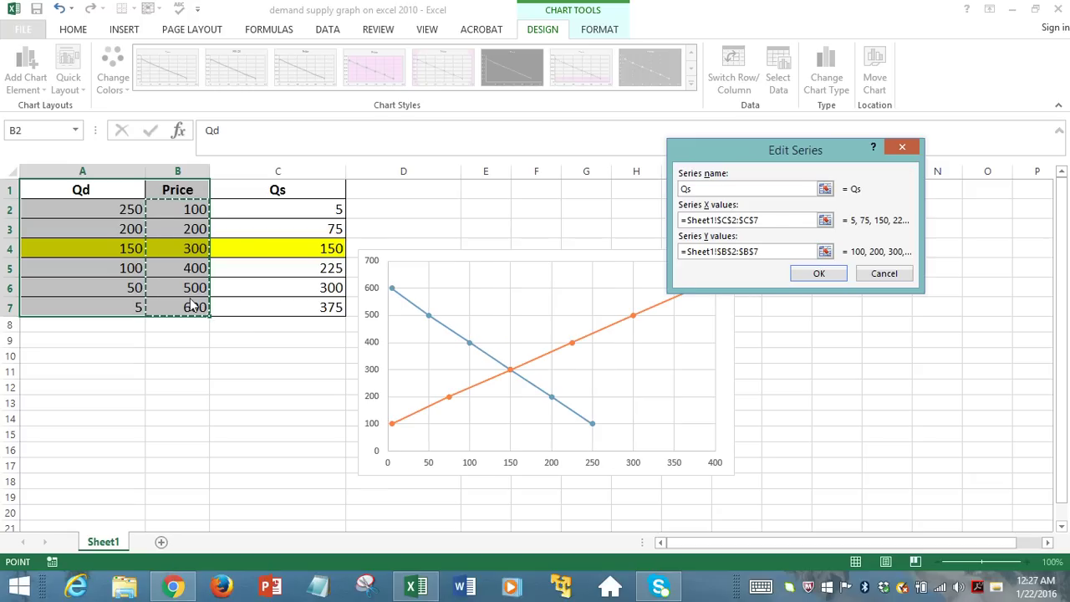
pyautogui.click(826, 275)
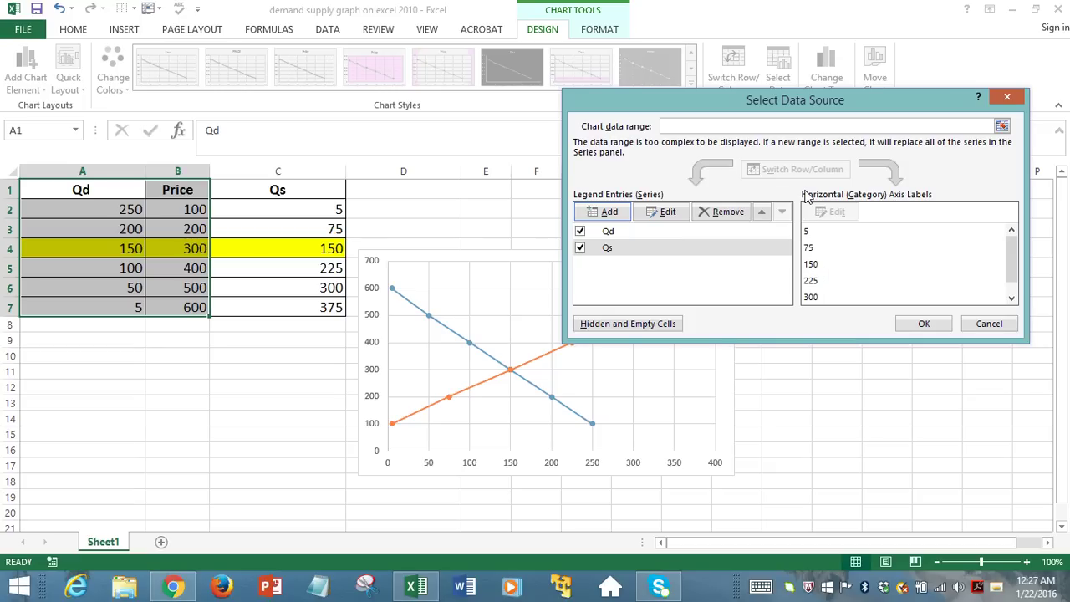
# Apply the new data source and add data labels to the orange Qs supply line.
pyautogui.click(926, 325)
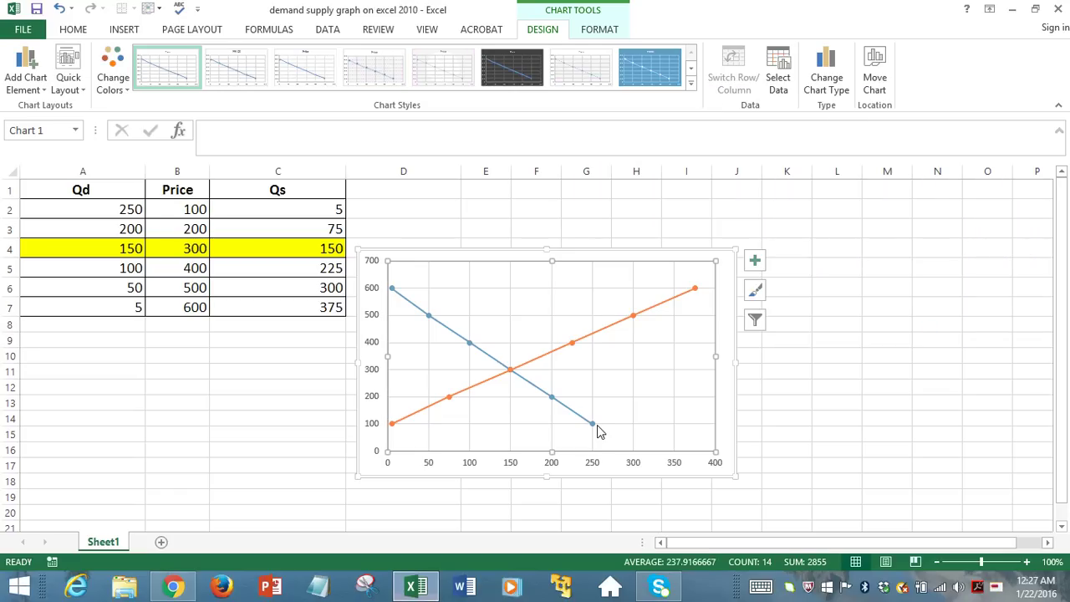
pyautogui.moveTo(596, 425)
pyautogui.moveTo(693, 293)
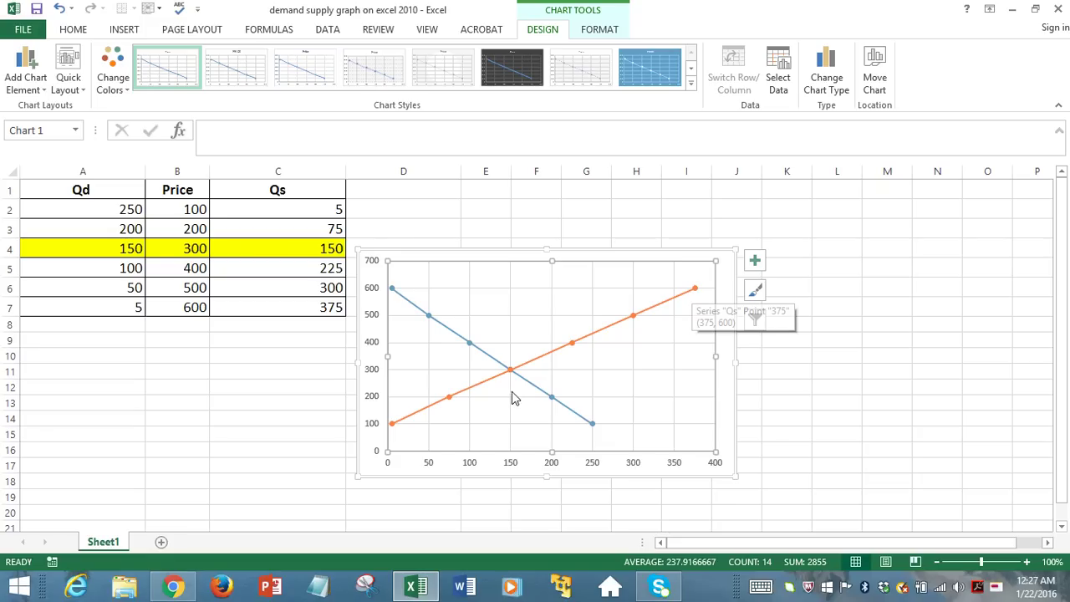
pyautogui.moveTo(513, 373)
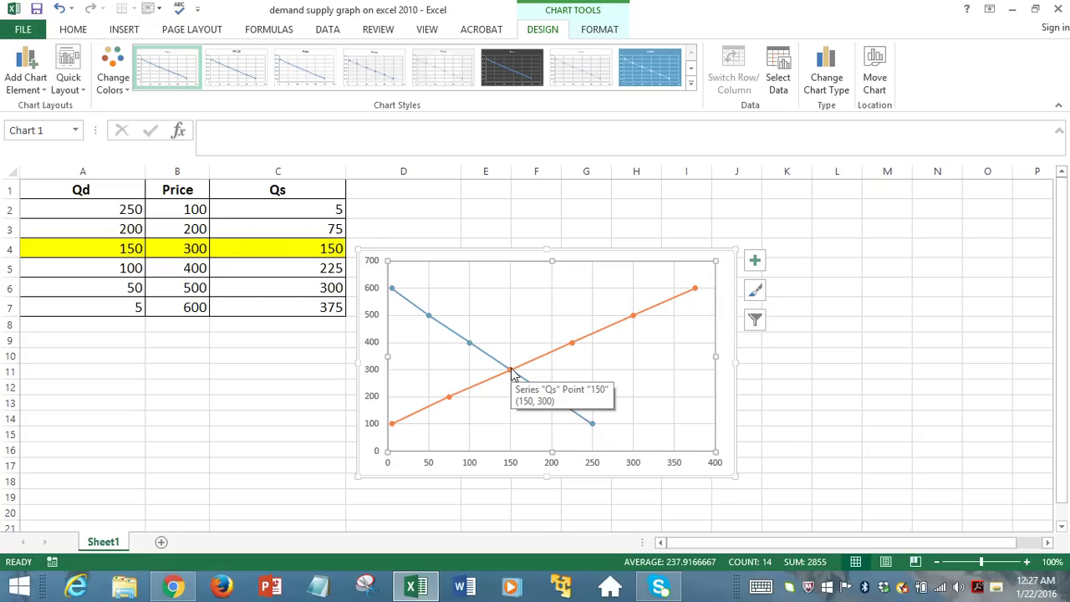
pyautogui.rightClick(512, 374)
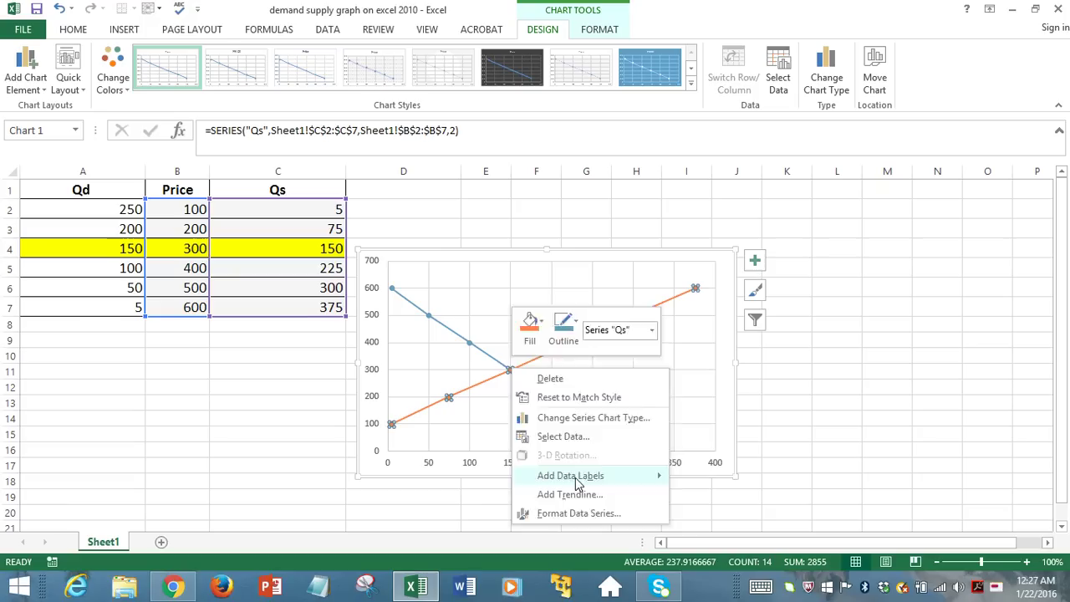
pyautogui.press('Escape')
pyautogui.click(496, 396)
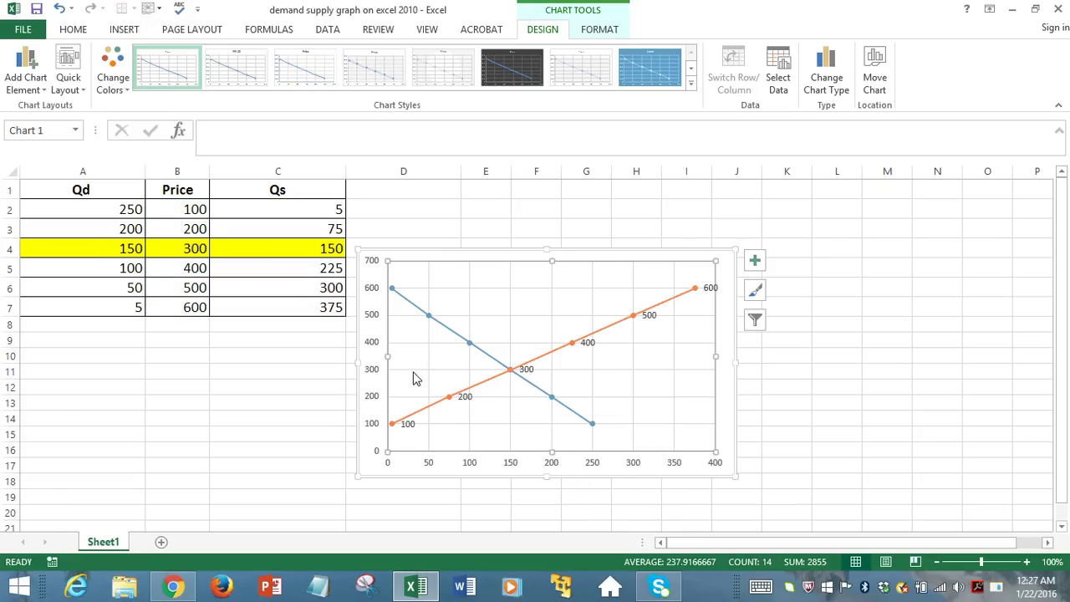
pyautogui.moveTo(514, 378)
# Make the equilibrium row A4:C4 bold.
pyautogui.click(60, 253)
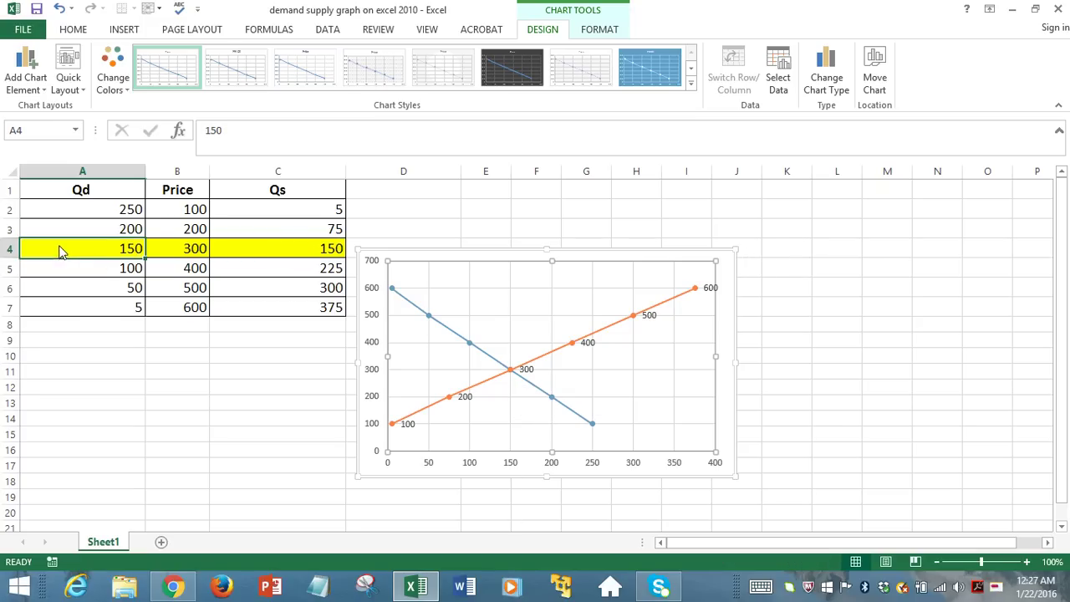
pyautogui.moveTo(60, 252); pyautogui.dragTo(276, 249)
pyautogui.click(136, 82)
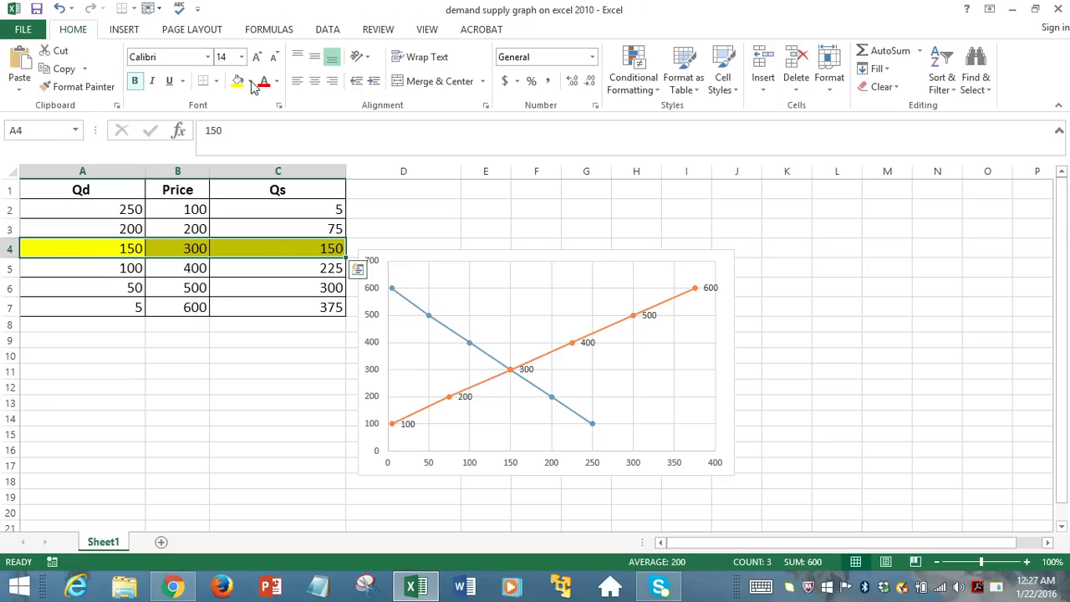
pyautogui.click(771, 361)
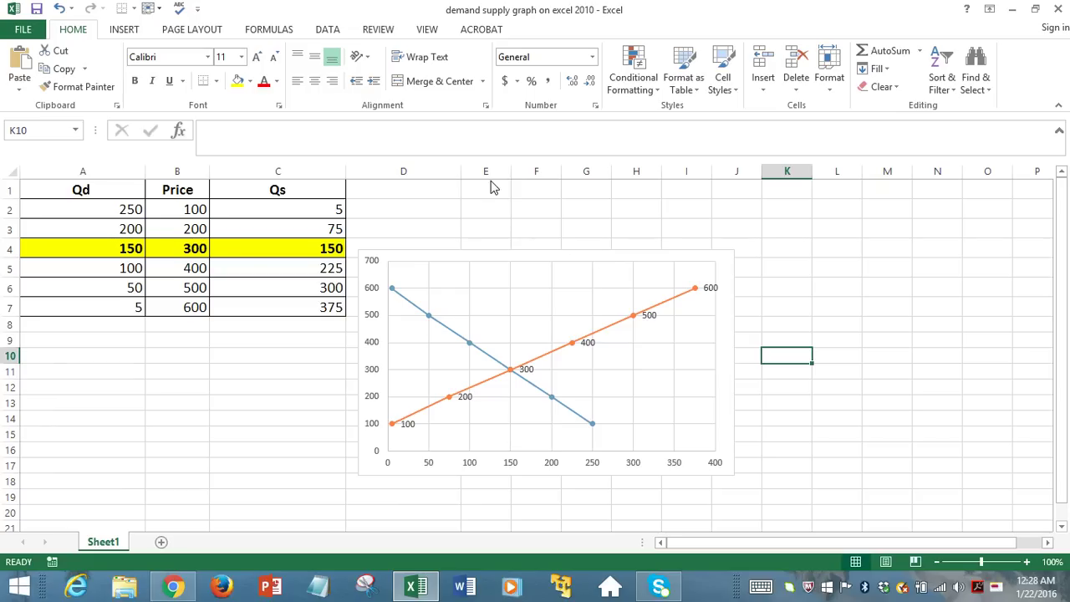
pyautogui.click(527, 264)
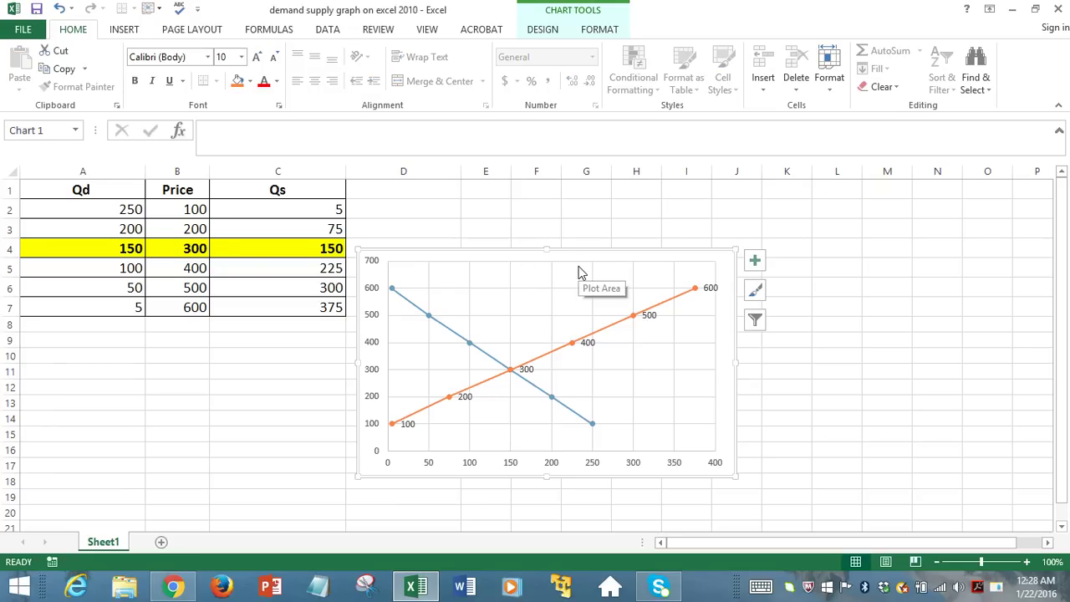
# Add axis titles and rename the vertical axis title to Price ($).
pyautogui.click(755, 262)
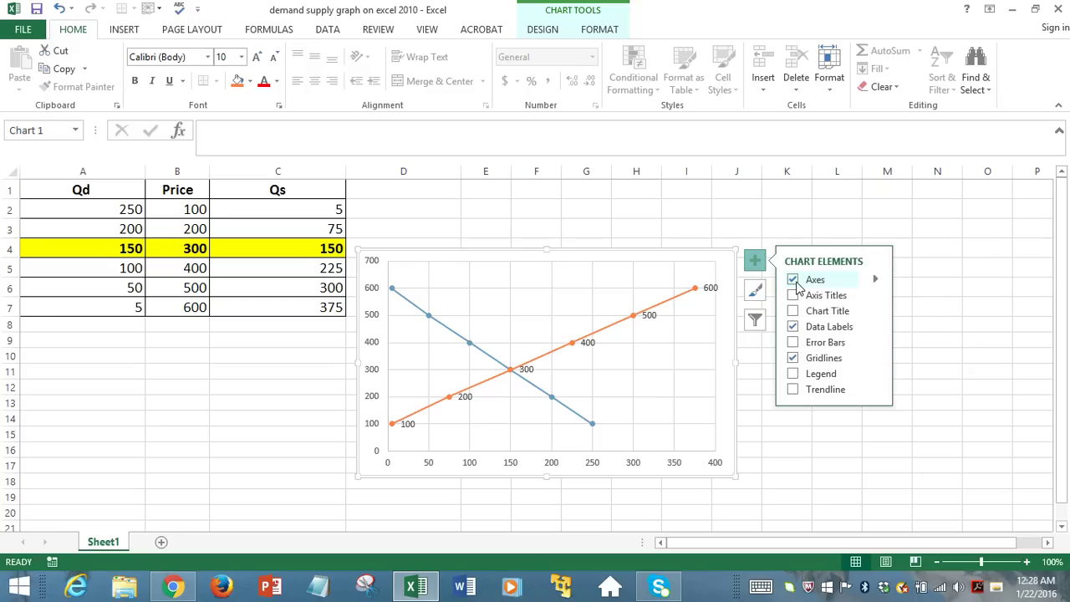
pyautogui.click(794, 297)
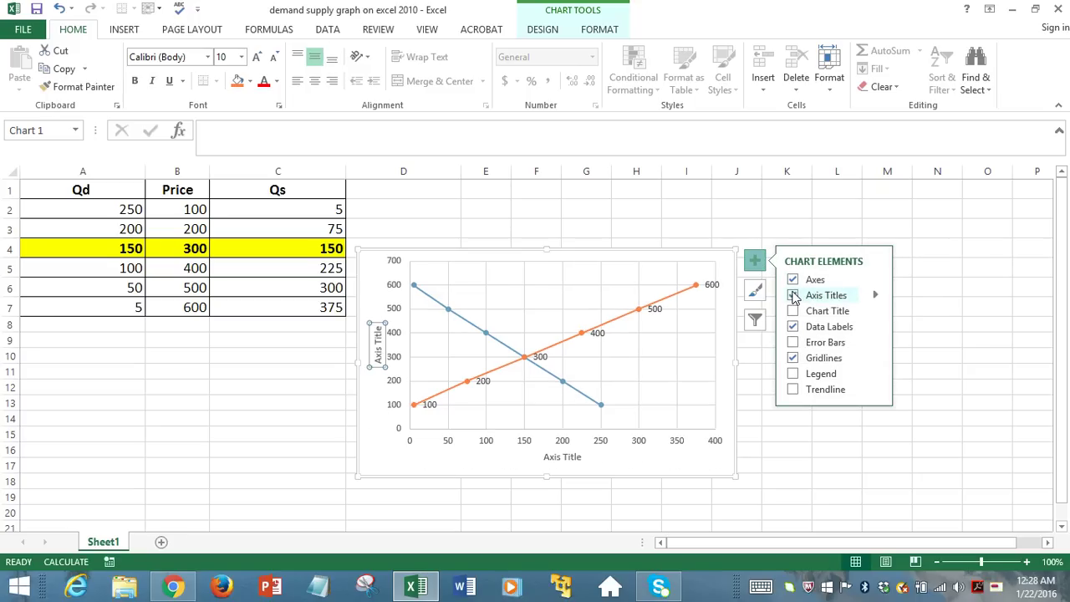
pyautogui.click(379, 366)
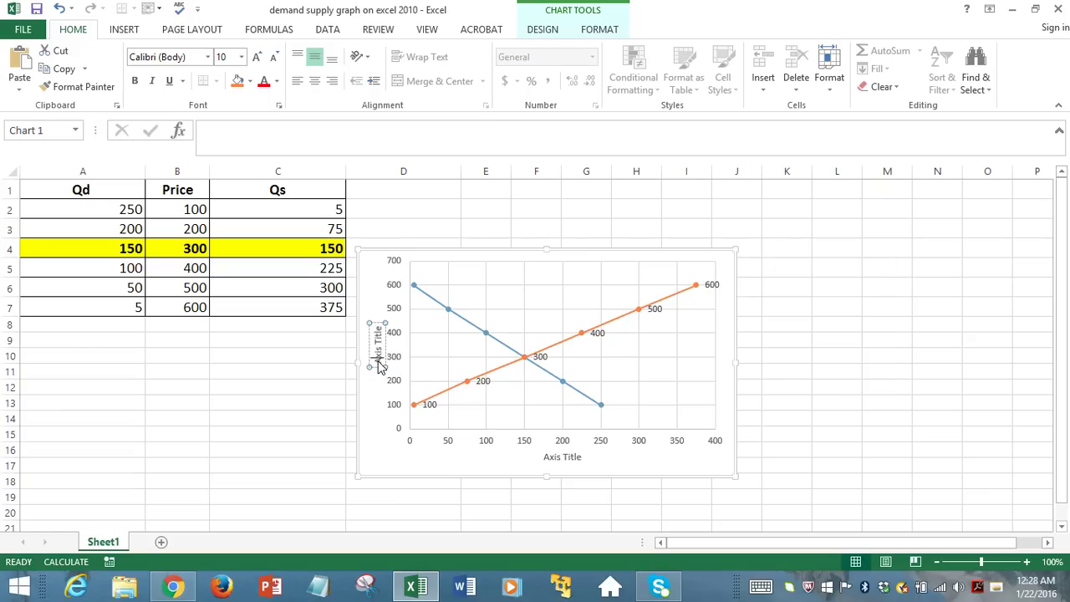
pyautogui.click(379, 365)
pyautogui.press('BackSpace')
pyautogui.press('BackSpace')
pyautogui.press('BackSpace')
pyautogui.press('BackSpace')
pyautogui.press('BackSpace')
pyautogui.press('BackSpace')
pyautogui.press('BackSpace')
pyautogui.press('BackSpace')
pyautogui.press('BackSpace')
pyautogui.press('BackSpace')
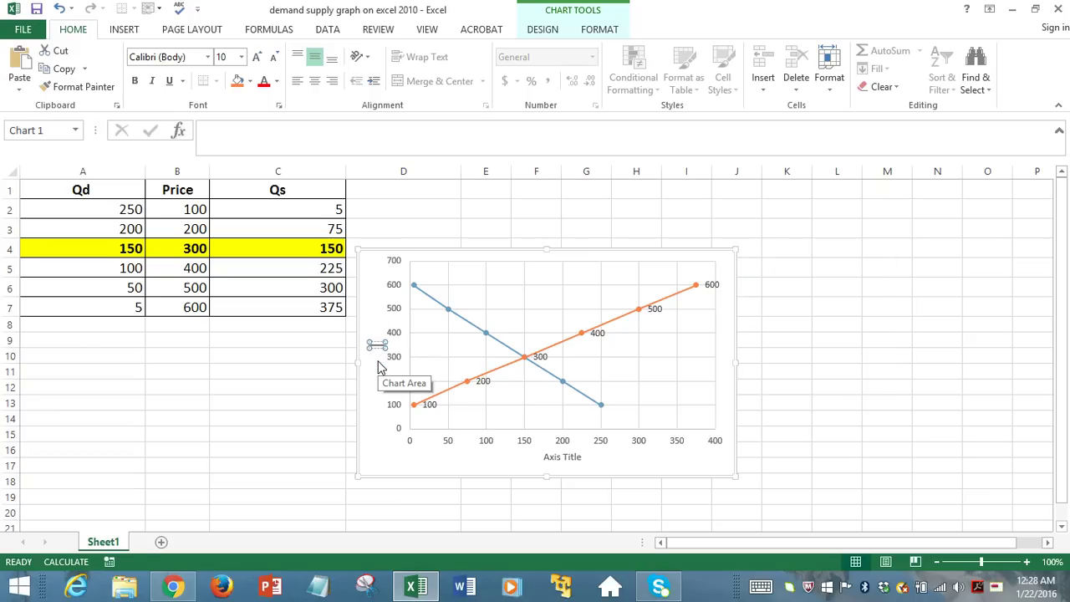
pyautogui.write('Price ($)')
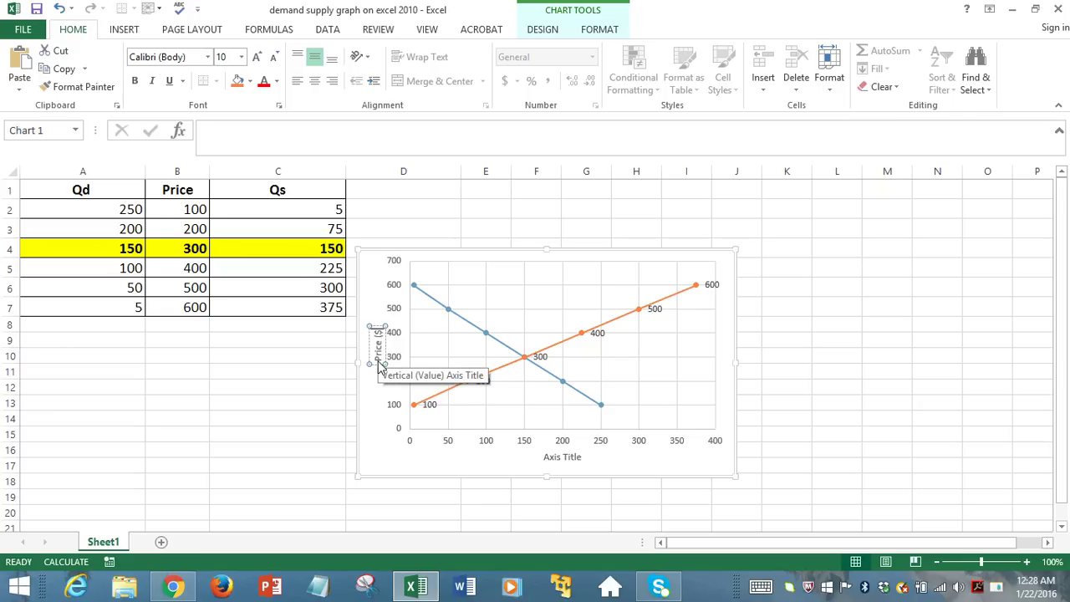
# Delete the horizontal axis title, then delete the whole chart from the sheet.
pyautogui.click(565, 460)
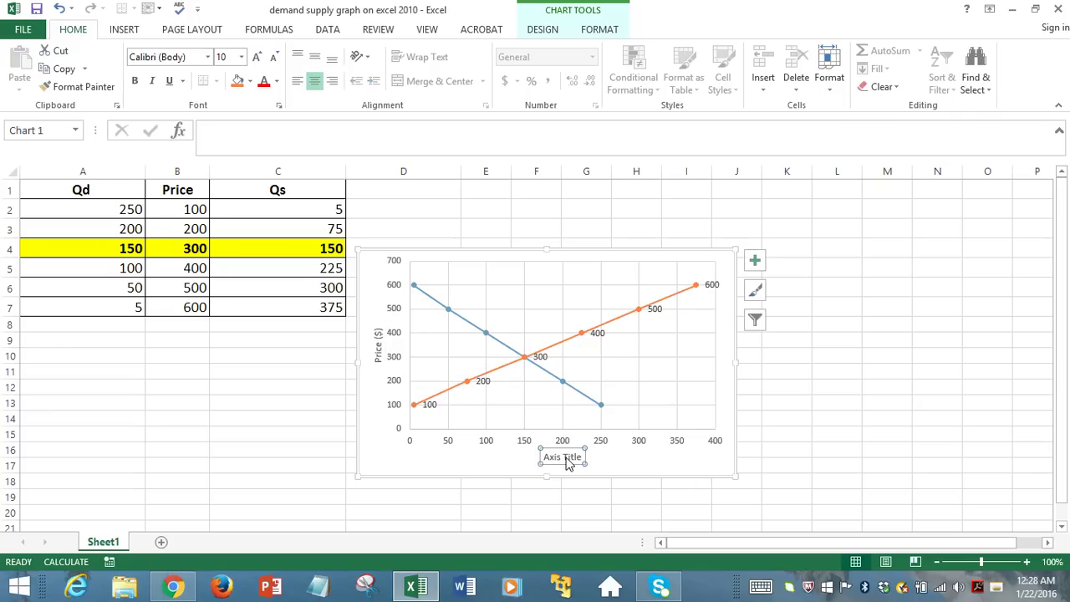
pyautogui.press('Delete')
pyautogui.press('Escape')
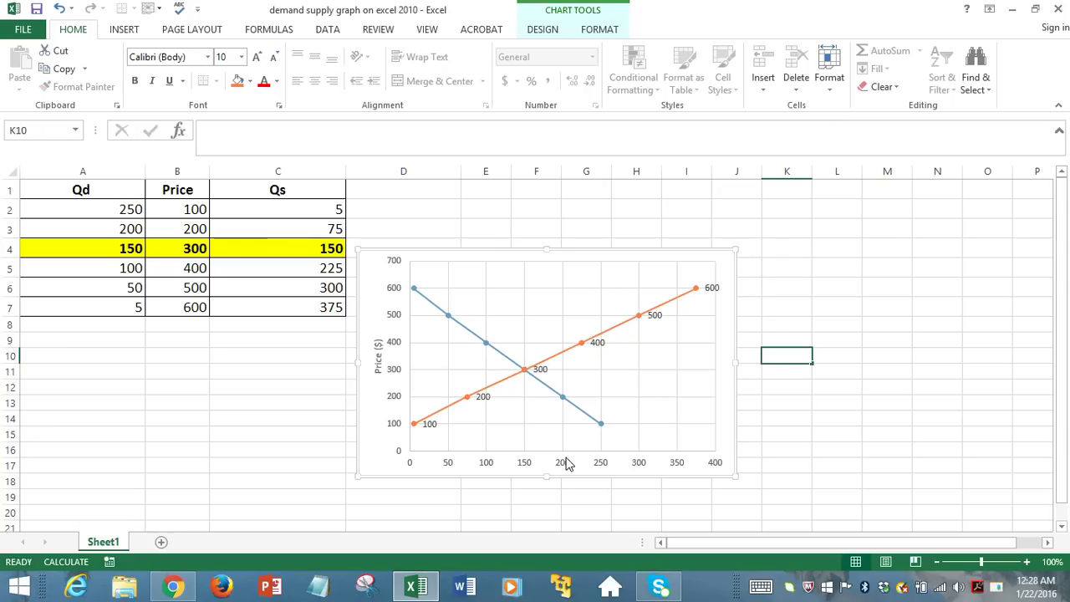
pyautogui.press('Delete')
pyautogui.click(566, 456)
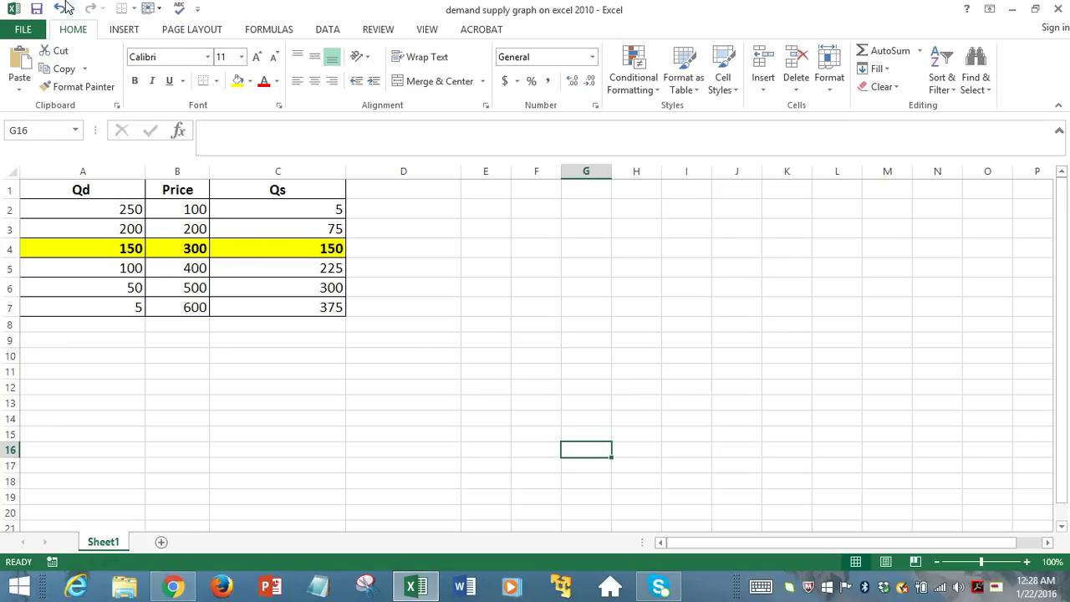
# Undo the chart deletion, re-add axis titles, and title the vertical axis Price ($).
pyautogui.click(61, 8)
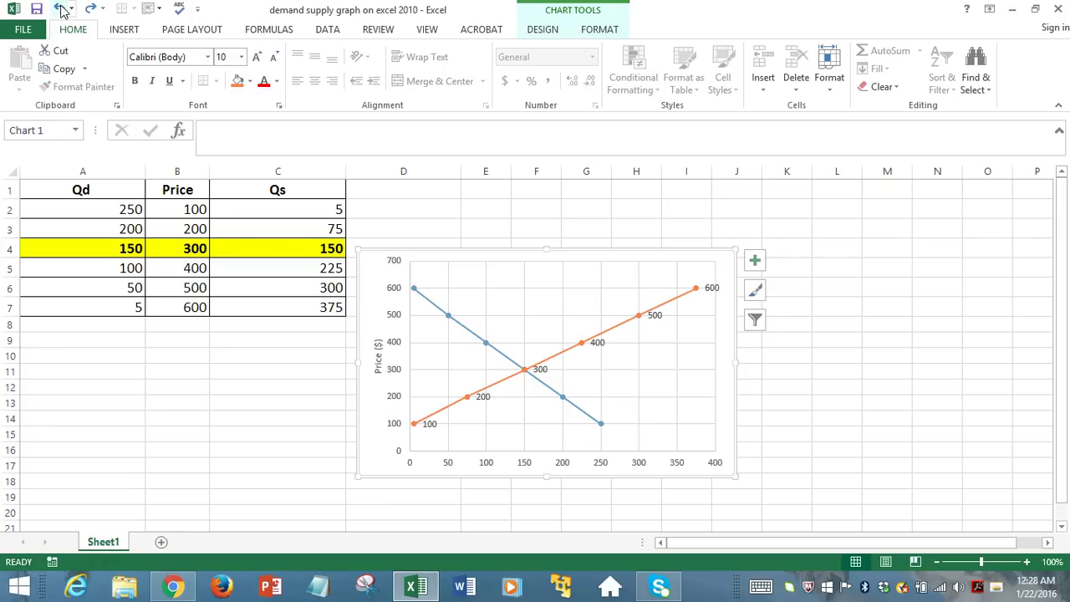
pyautogui.click(754, 260)
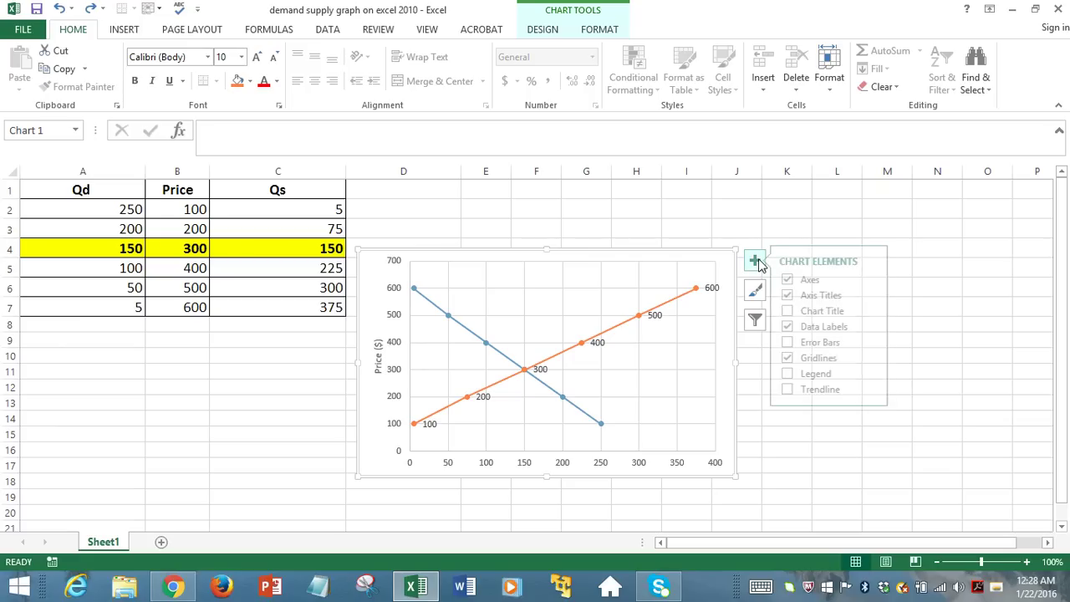
pyautogui.click(793, 296)
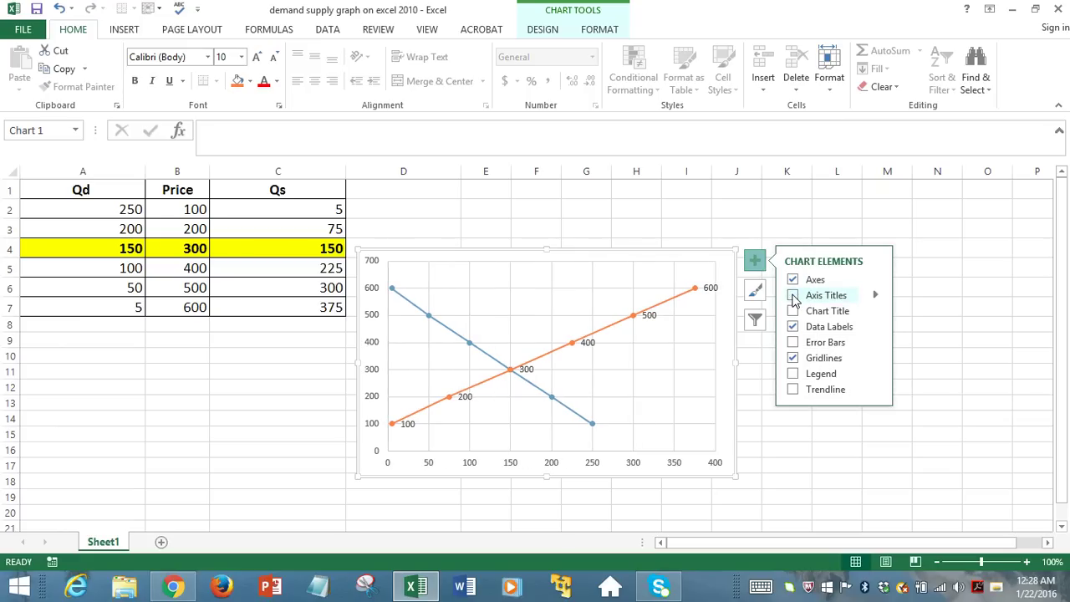
pyautogui.click(793, 296)
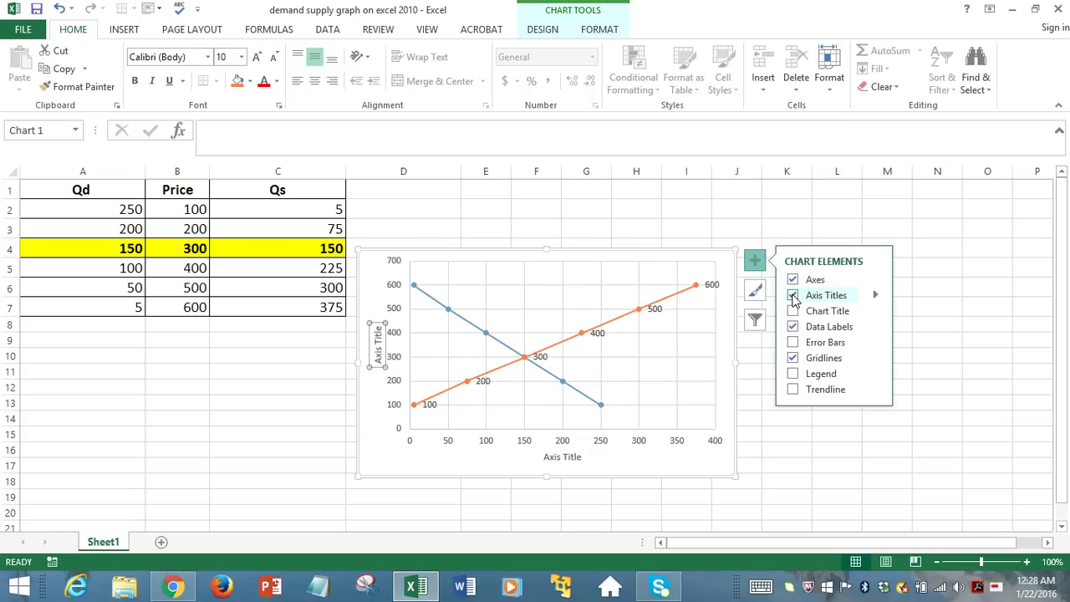
pyautogui.click(379, 362)
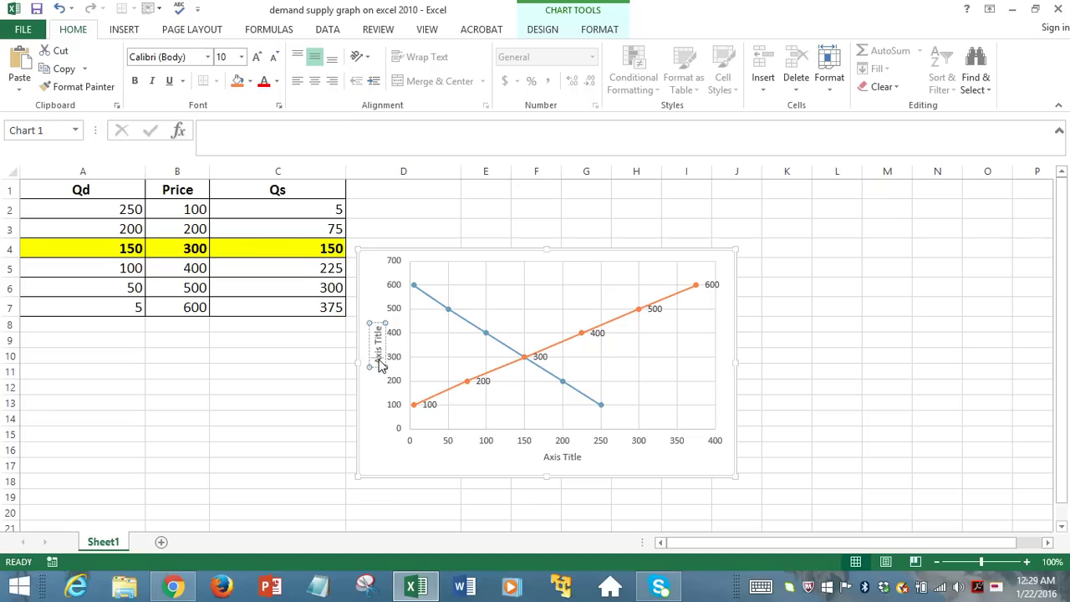
pyautogui.press('BackSpace')
pyautogui.press('BackSpace')
pyautogui.press('BackSpace')
pyautogui.press('BackSpace')
pyautogui.press('BackSpace')
pyautogui.press('BackSpace')
pyautogui.press('BackSpace')
pyautogui.press('BackSpace')
pyautogui.press('BackSpace')
pyautogui.press('BackSpace')
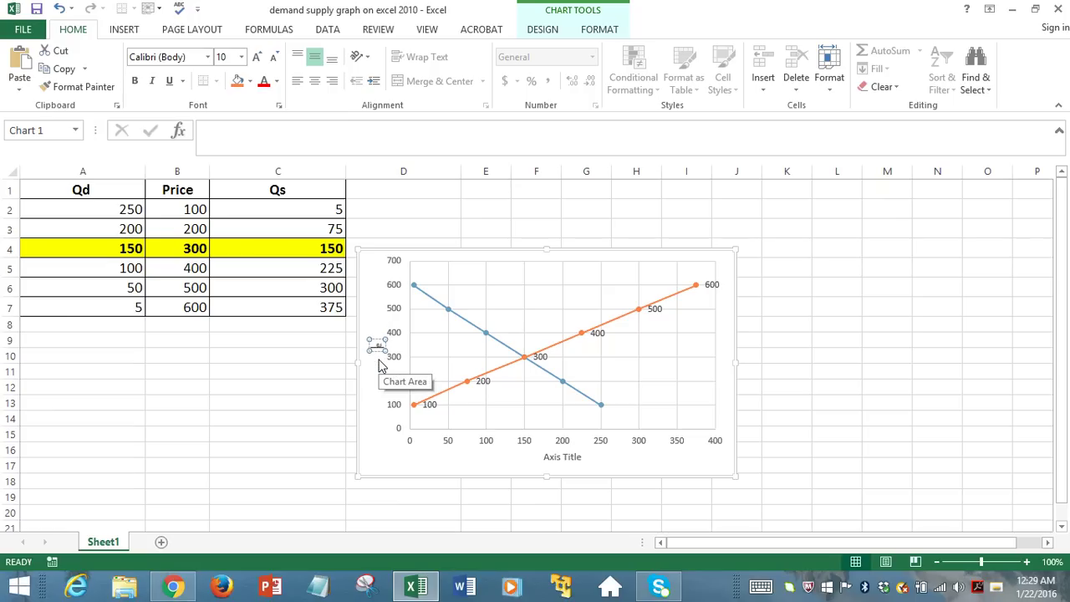
pyautogui.write('Price ($')
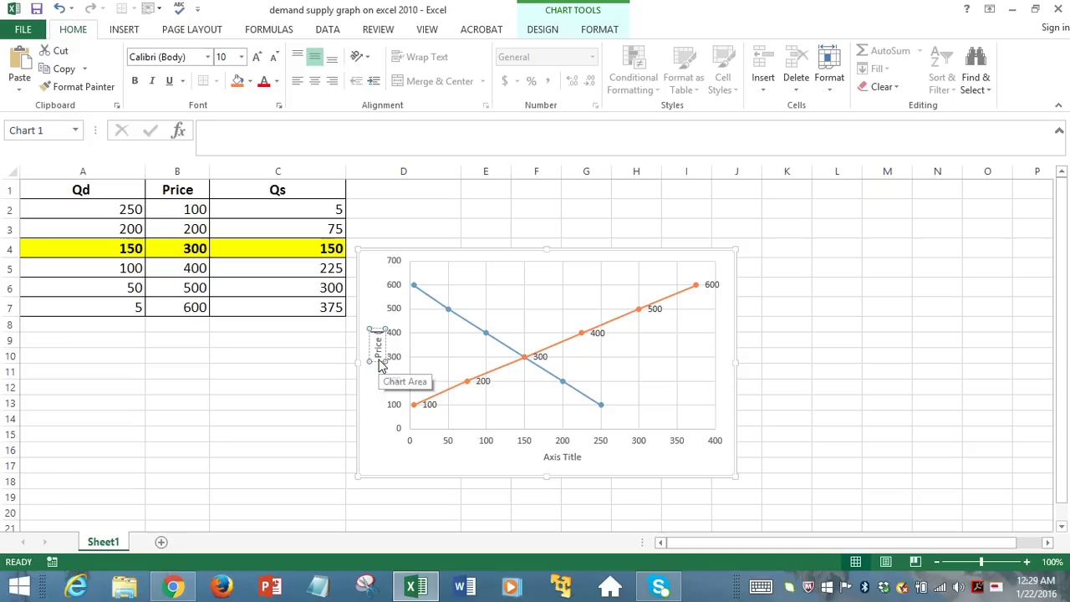
pyautogui.write(')')
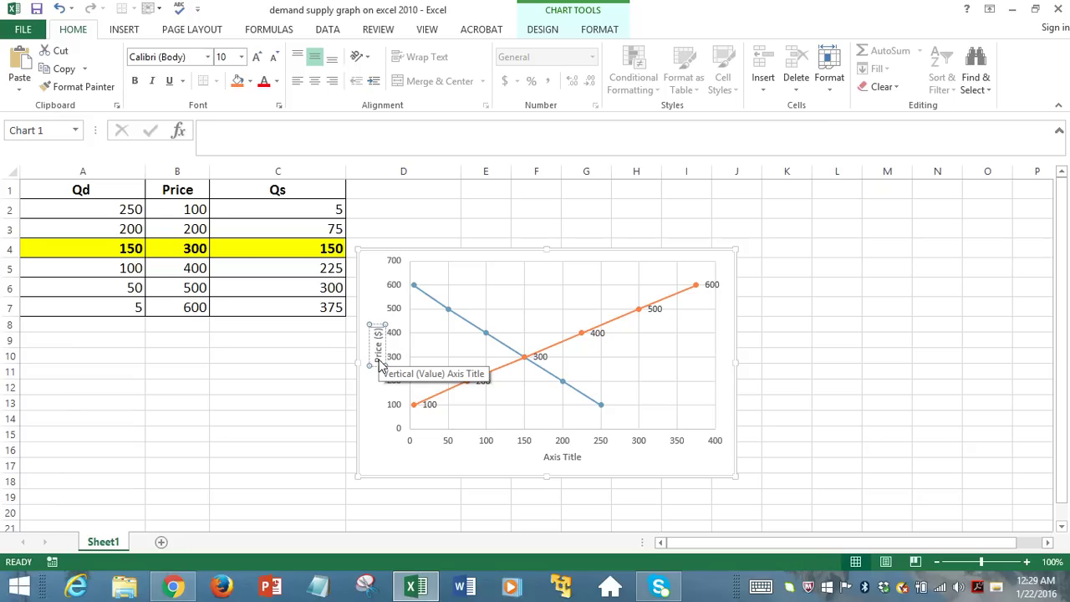
# Replace the horizontal axis title with text for quantity demanded and supplied.
pyautogui.click(576, 461)
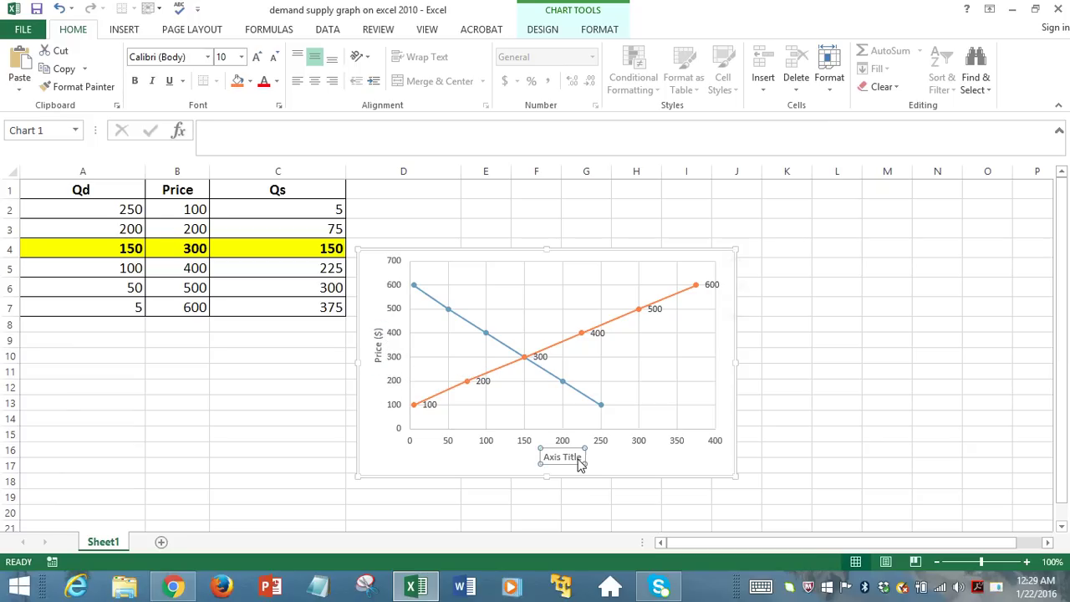
pyautogui.press('BackSpace')
pyautogui.press('BackSpace')
pyautogui.press('BackSpace')
pyautogui.press('BackSpace')
pyautogui.press('BackSpace')
pyautogui.press('BackSpace')
pyautogui.press('BackSpace')
pyautogui.press('BackSpace')
pyautogui.press('BackSpace')
pyautogui.press('BackSpace')
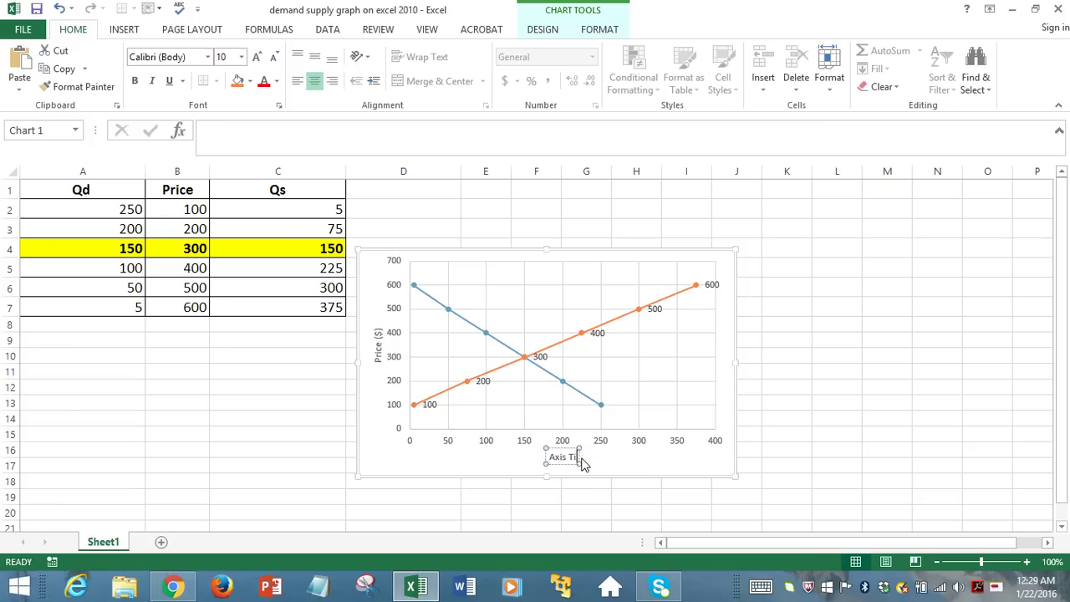
pyautogui.write('Q')
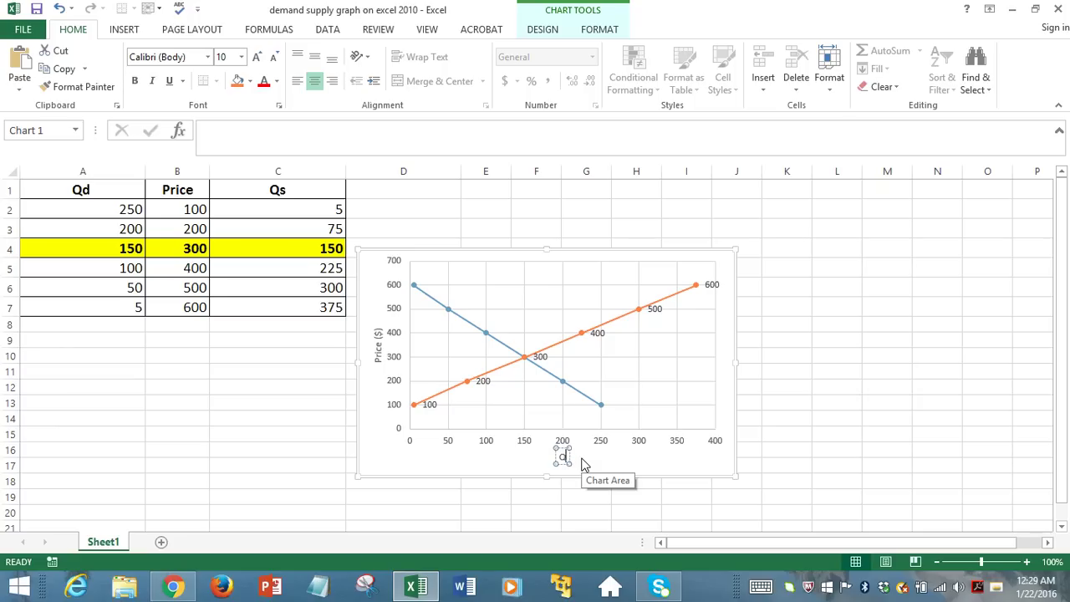
pyautogui.write('uantity')
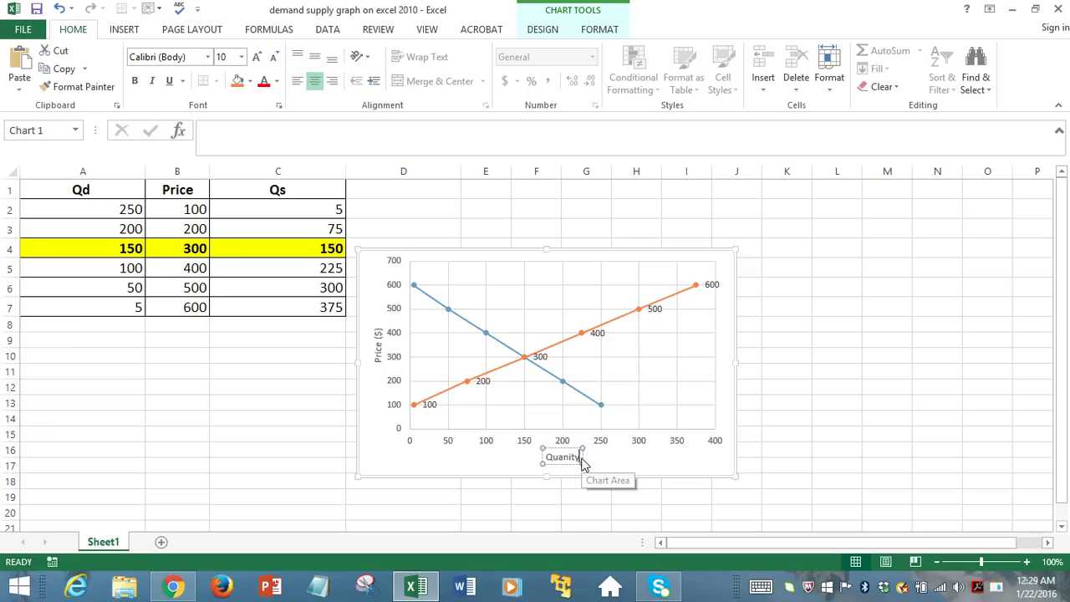
pyautogui.write(' demanded')
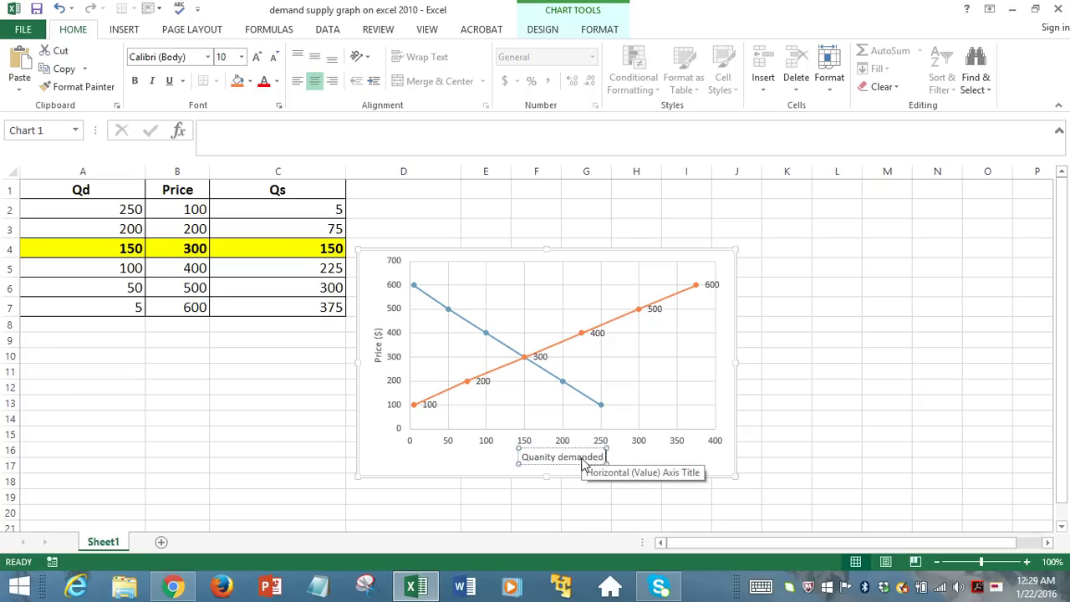
pyautogui.write(' and supplied')
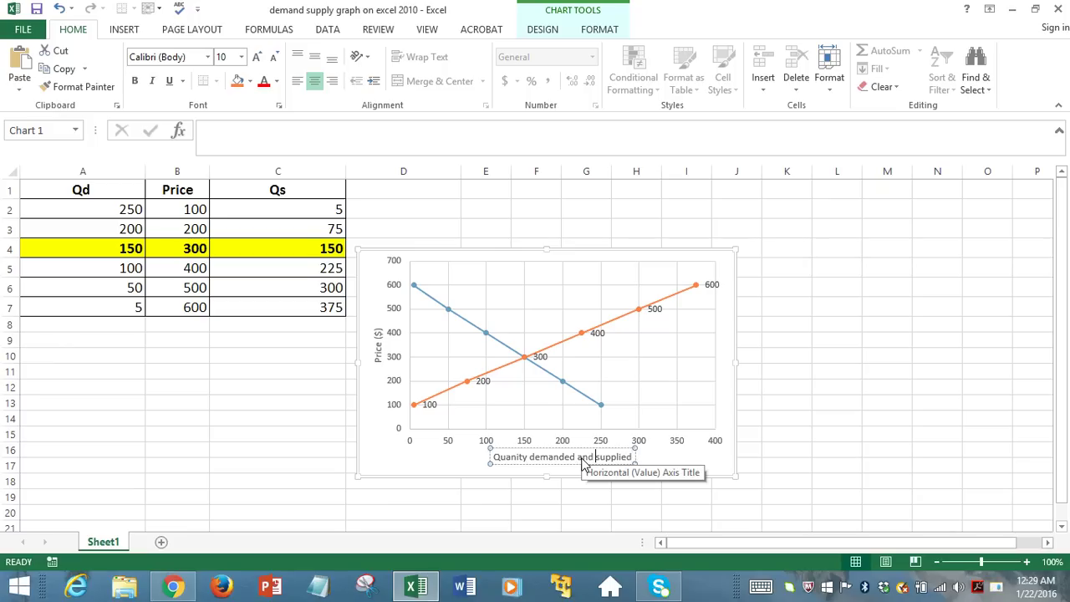
pyautogui.write('Q')
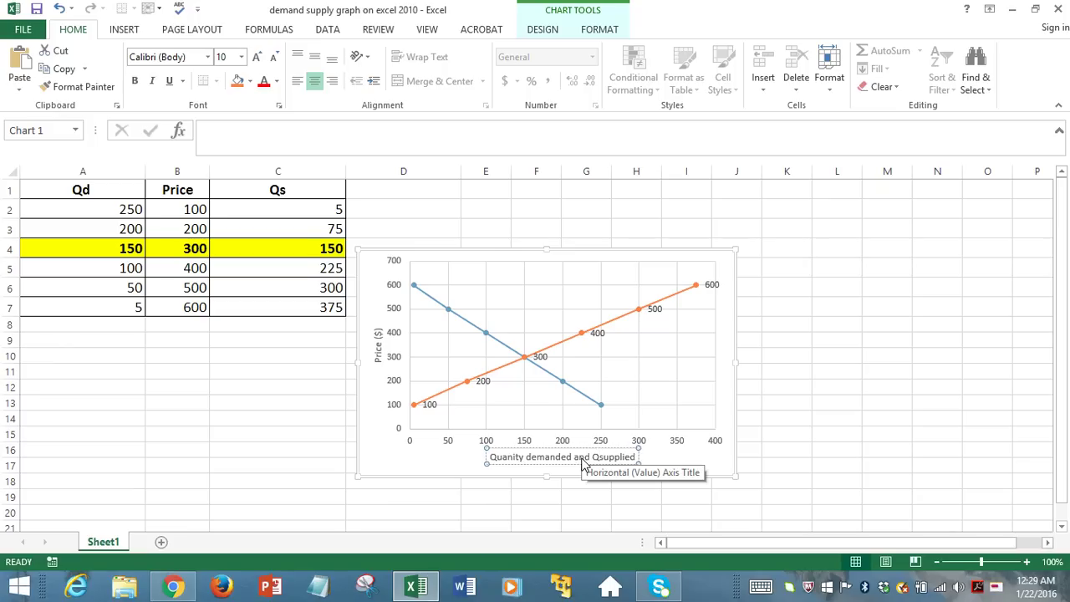
pyautogui.write('uanitty')
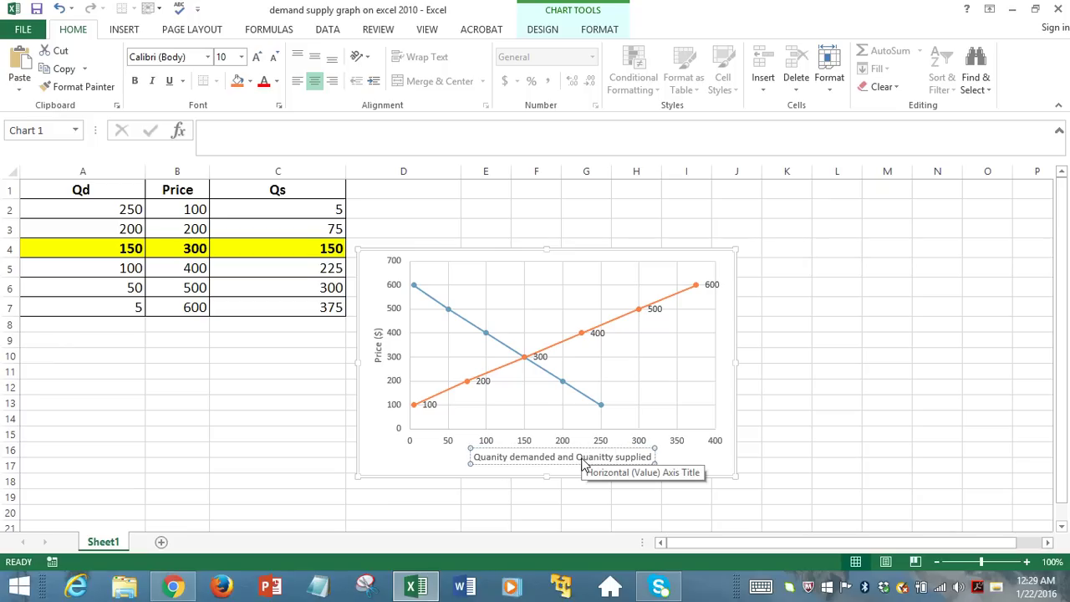
# Add a chart title reading 'Equilibrium Price and Quantity Derivation using Graphs'.
pyautogui.click(625, 276)
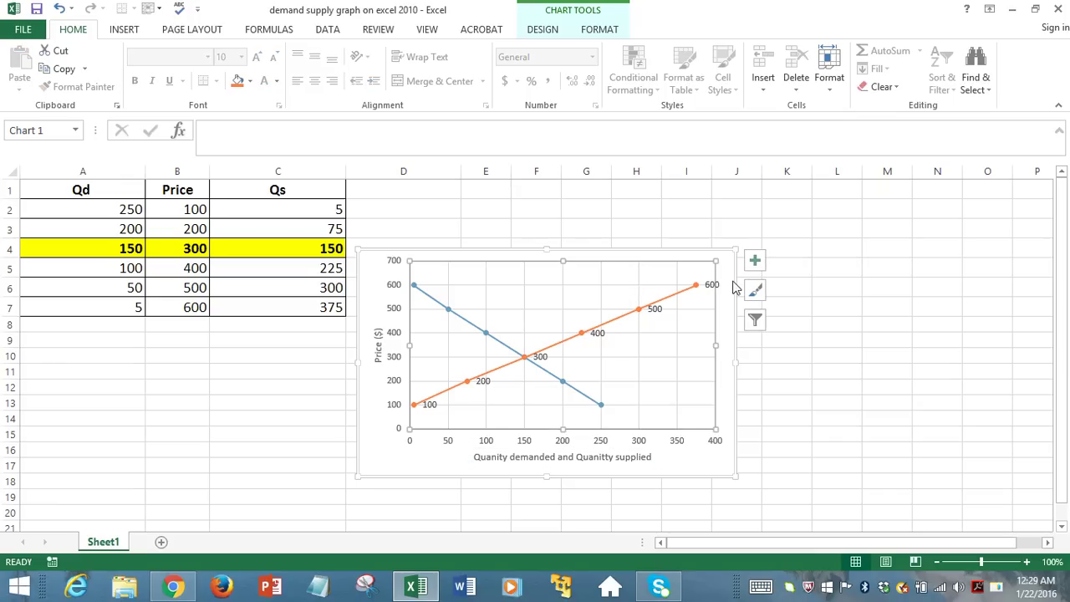
pyautogui.click(754, 259)
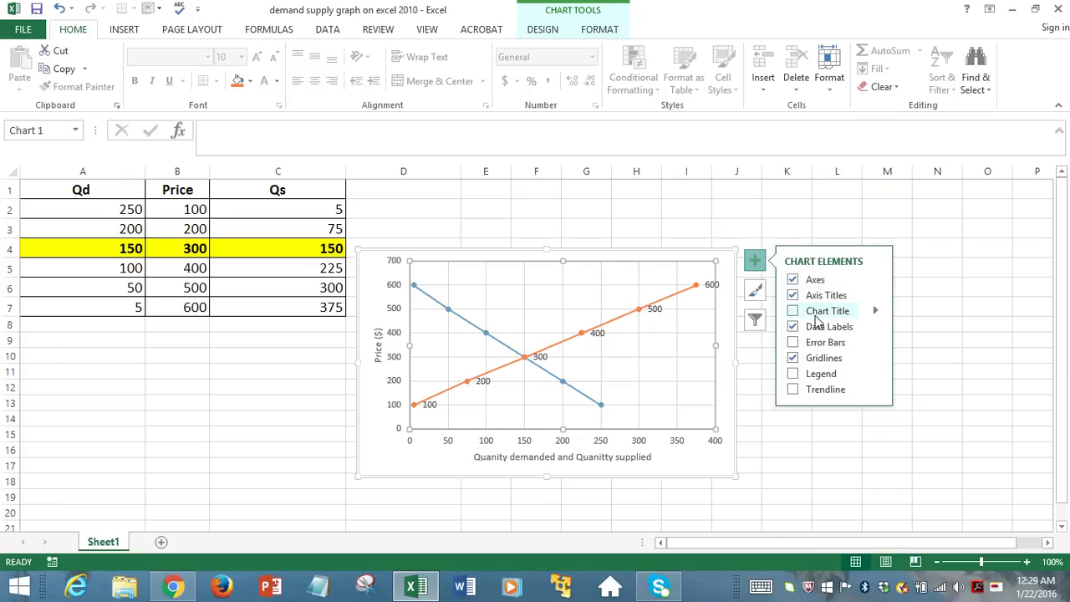
pyautogui.click(792, 310)
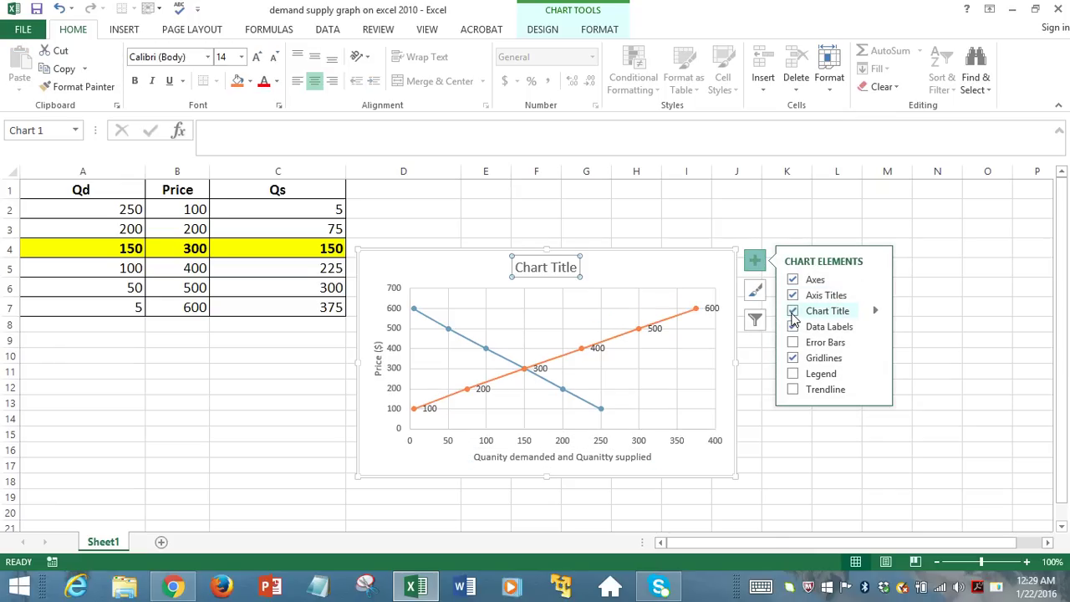
pyautogui.click(573, 269)
pyautogui.click(572, 269)
pyautogui.press('BackSpace')
pyautogui.press('BackSpace')
pyautogui.press('BackSpace')
pyautogui.press('BackSpace')
pyautogui.press('BackSpace')
pyautogui.press('BackSpace')
pyautogui.press('BackSpace')
pyautogui.press('BackSpace')
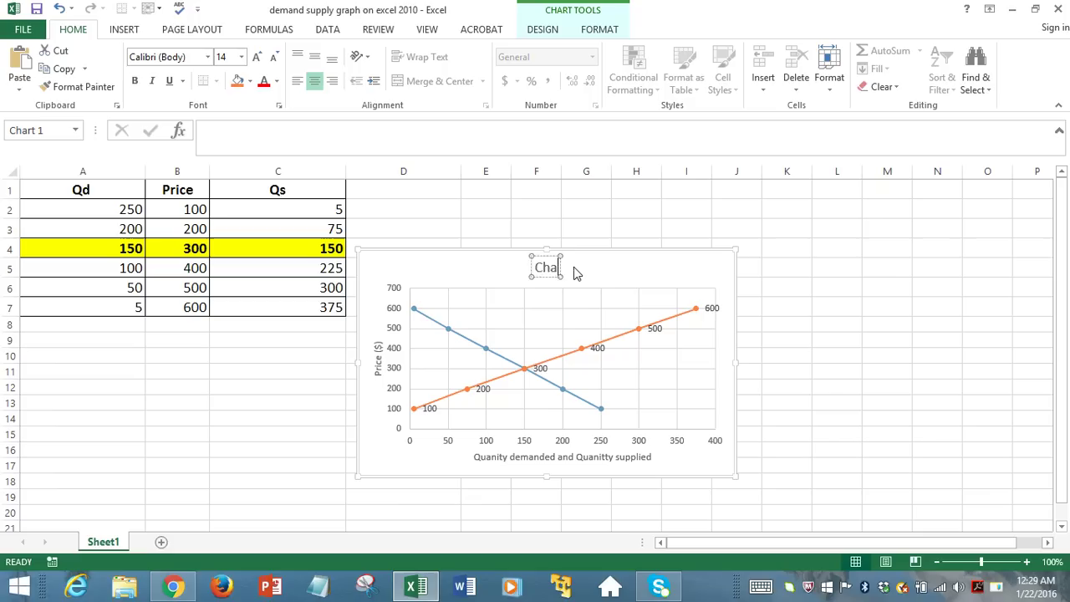
pyautogui.press('BackSpace')
pyautogui.press('BackSpace')
pyautogui.press('BackSpace')
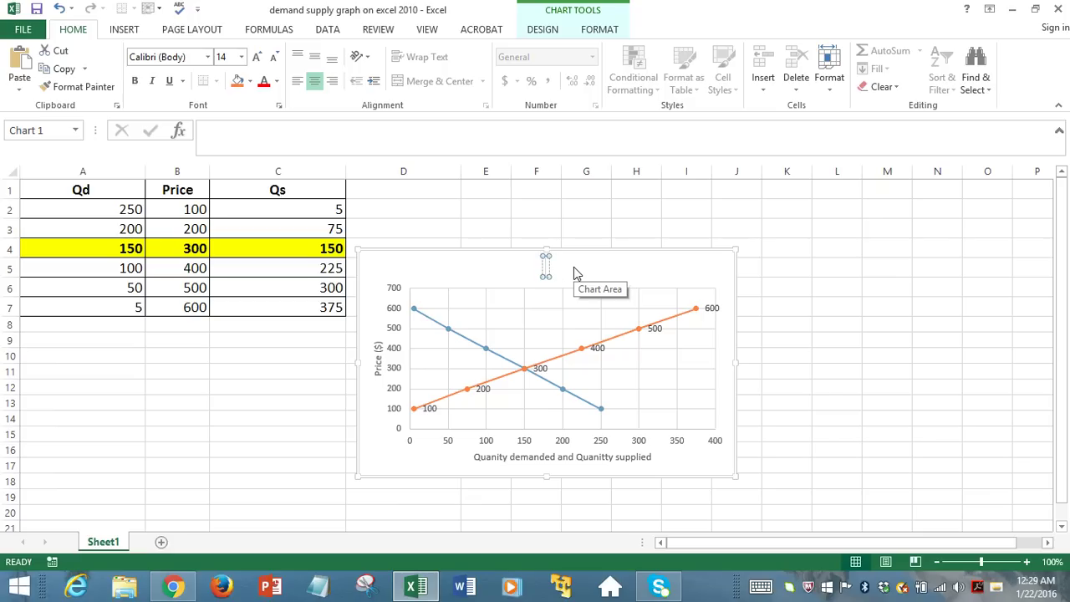
pyautogui.write('Equilip')
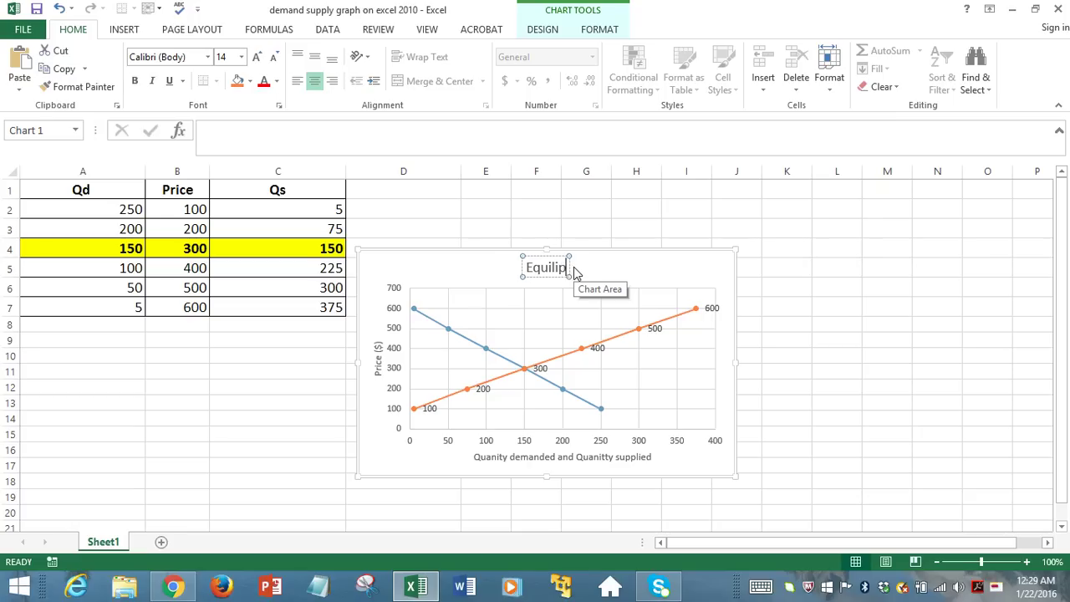
pyautogui.press('BackSpace')
pyautogui.write('brium')
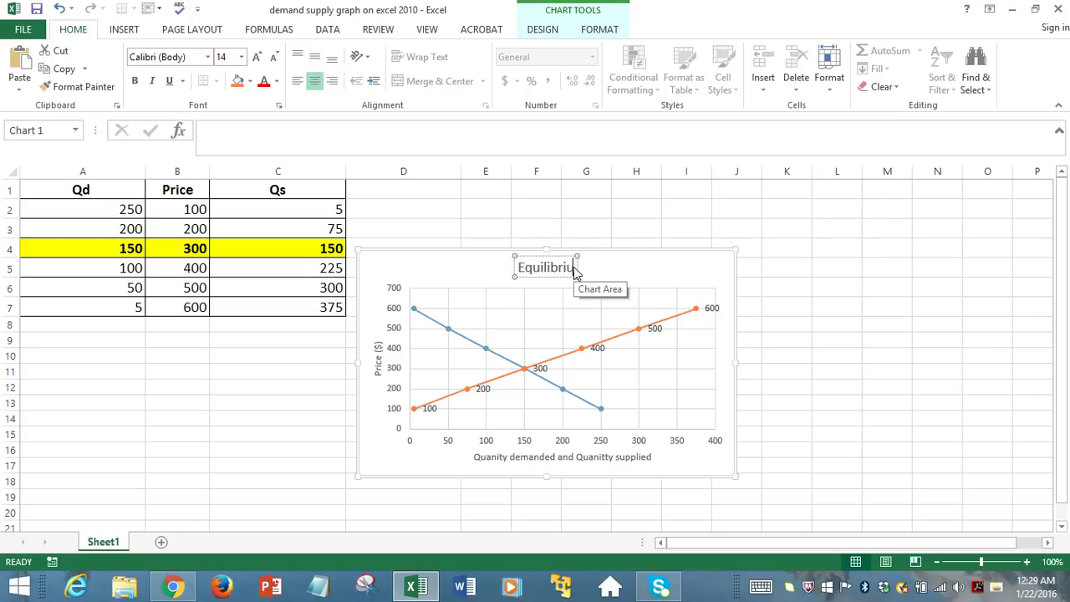
pyautogui.write(' Pric')
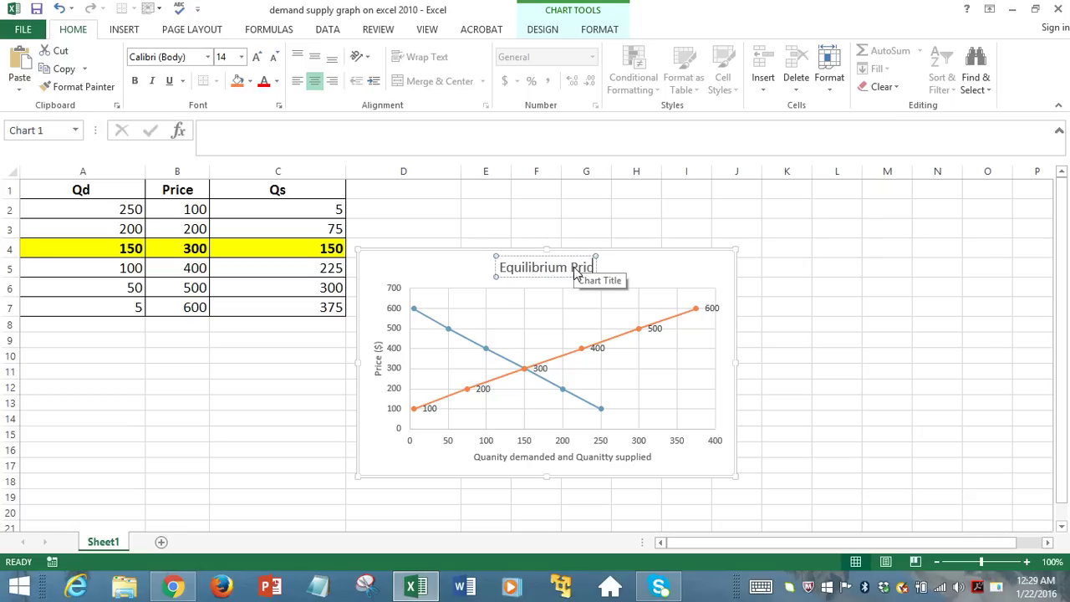
pyautogui.write('e and Quan')
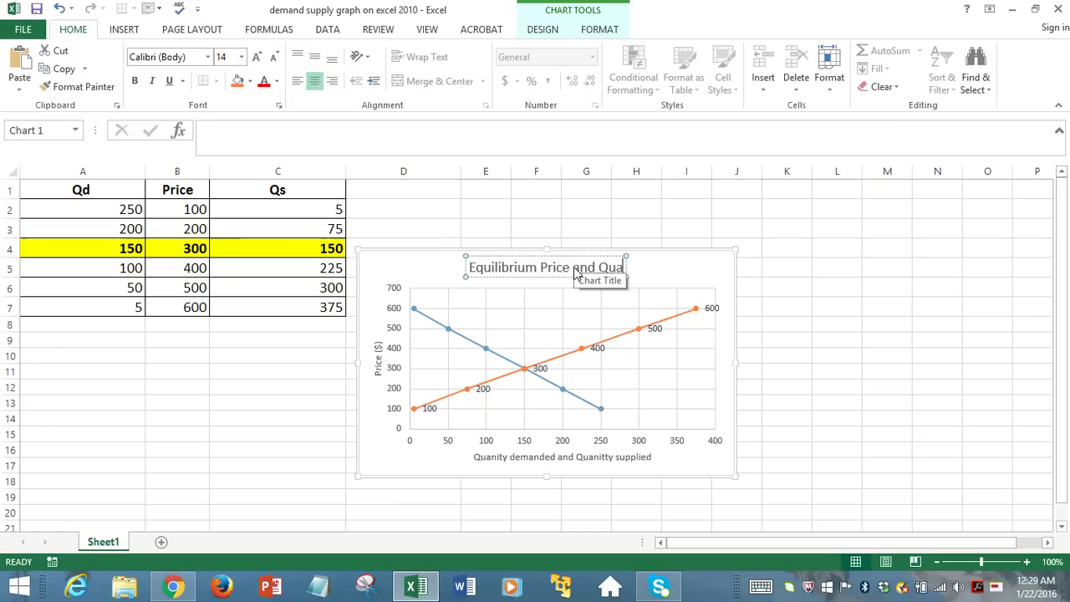
pyautogui.write('ty')
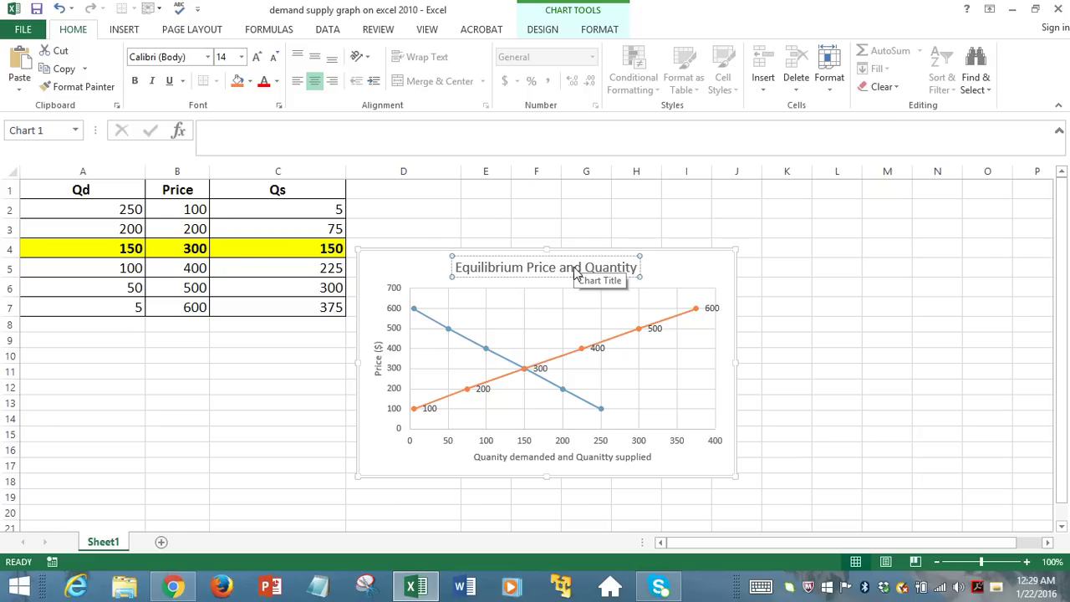
pyautogui.write(' Derivation')
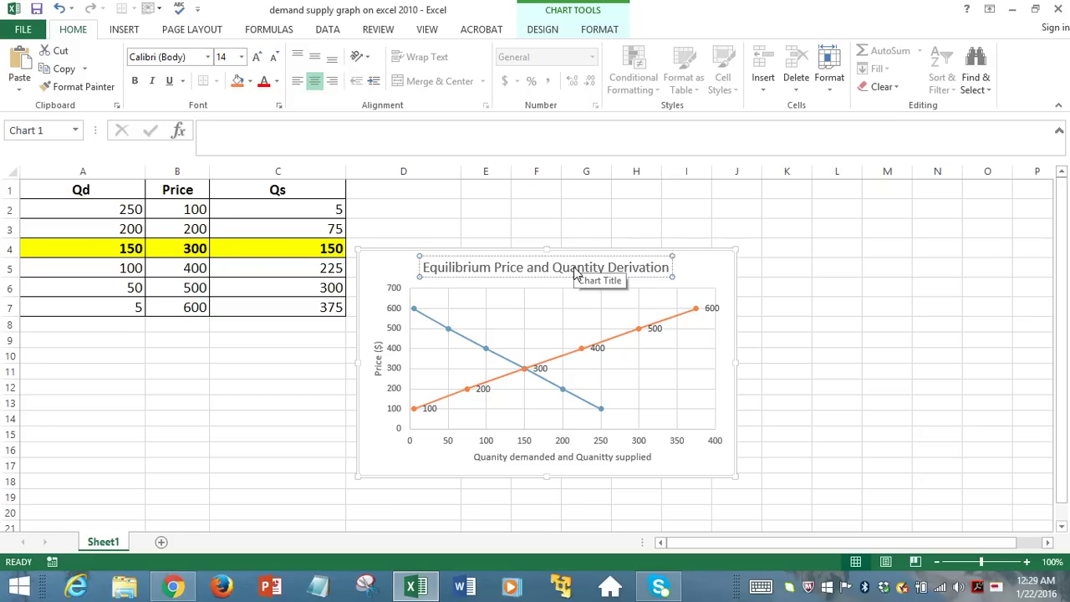
pyautogui.write('  using')
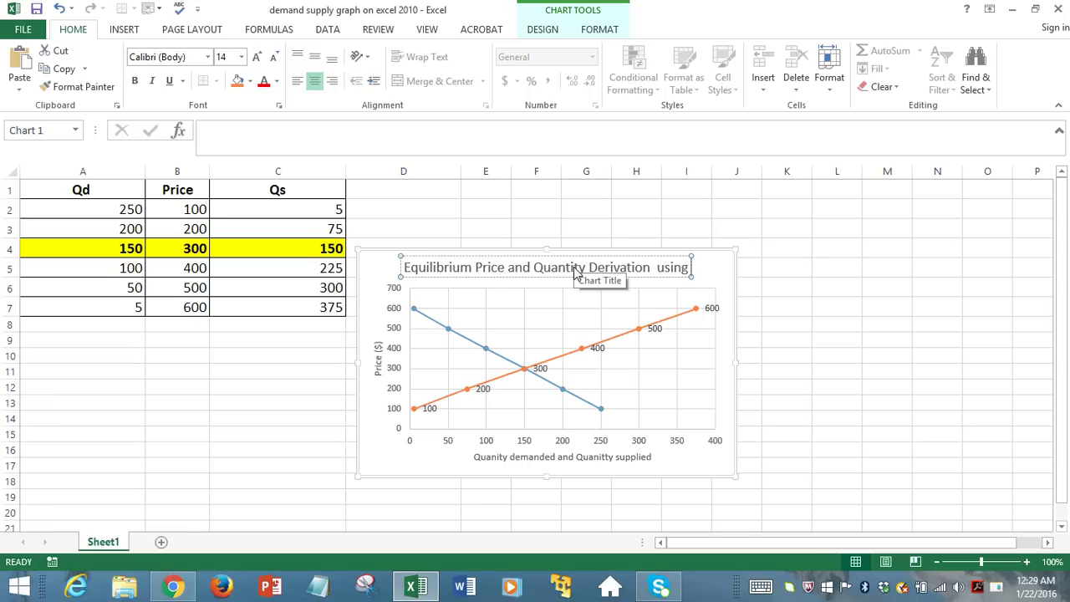
pyautogui.write(' Graphs')
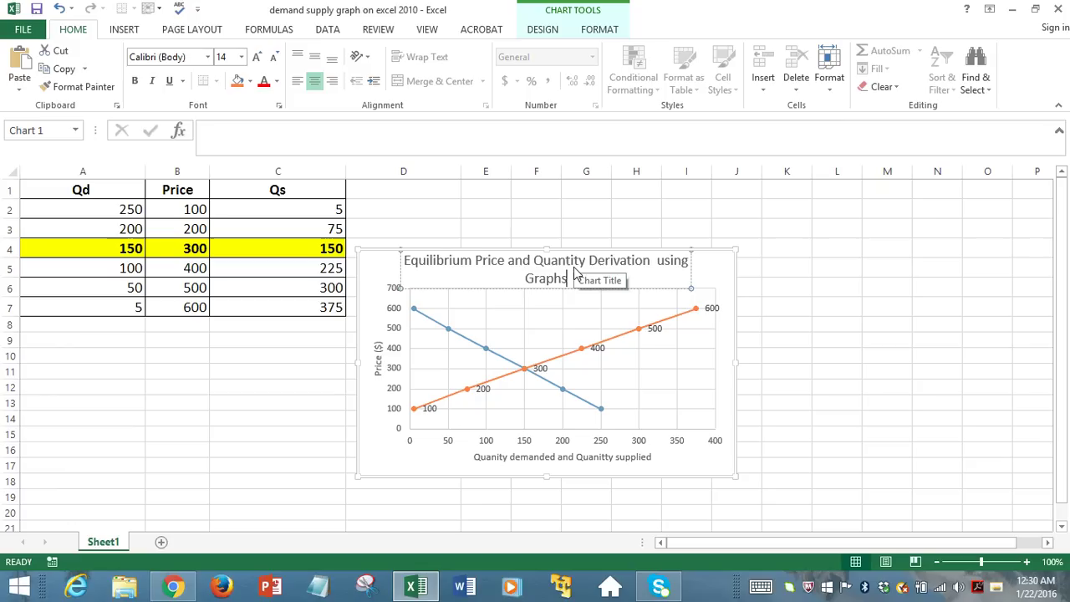
pyautogui.click(853, 316)
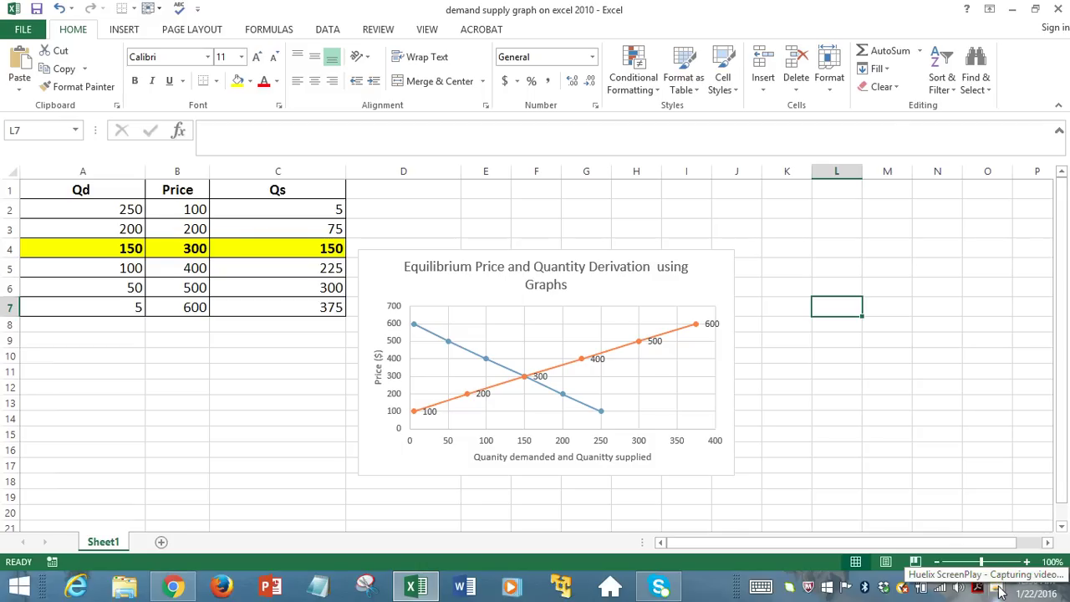
pyautogui.rightClick(1001, 592)
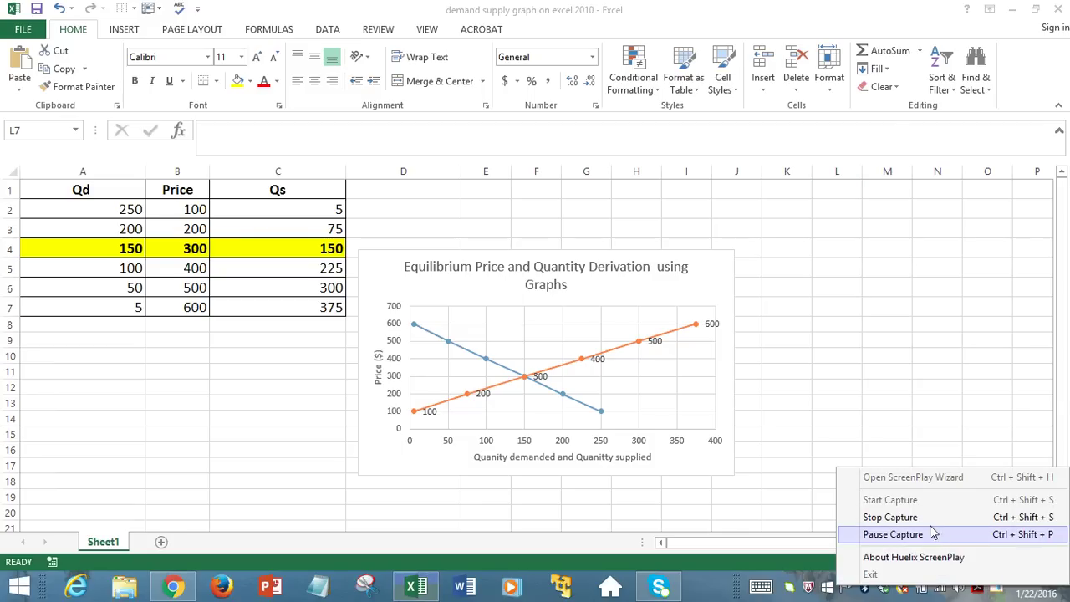